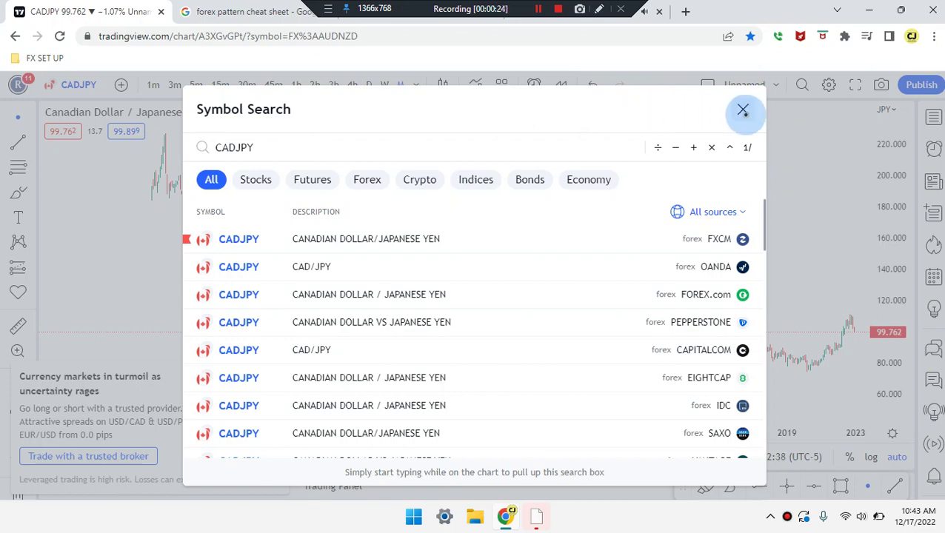
- Close the symbol search to reveal the loaded FXCM CADJPY chart
click(743, 110)
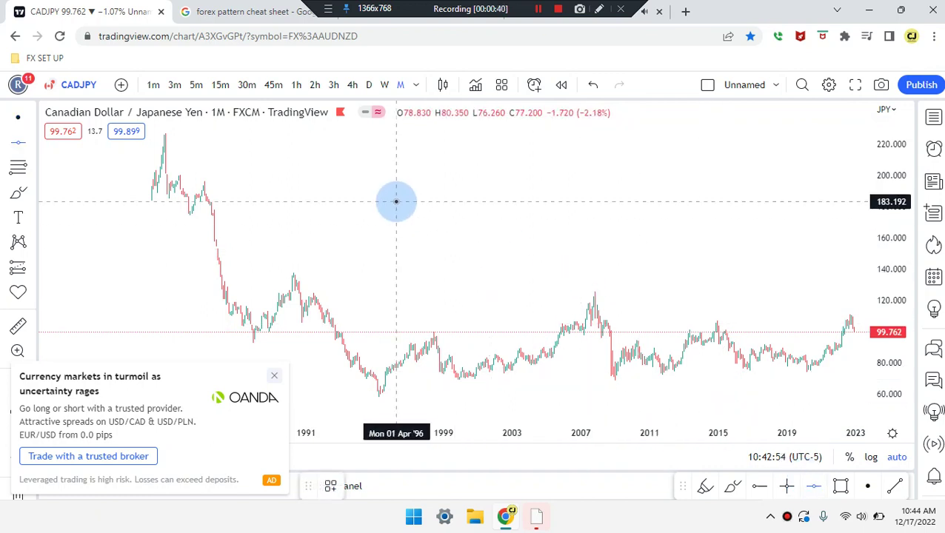
- Place horizontal lines at the 225.434 high, the 60.469 low and mid-chart
click(317, 136)
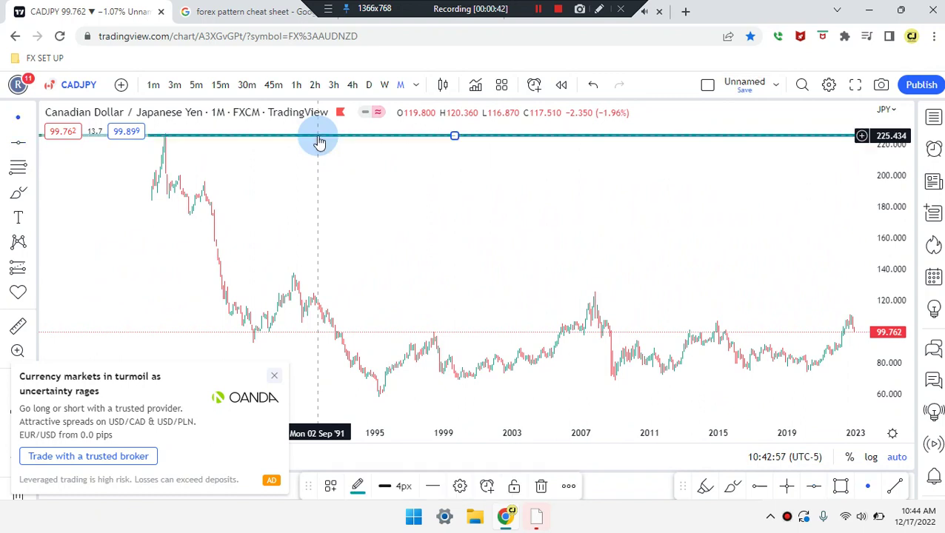
click(814, 487)
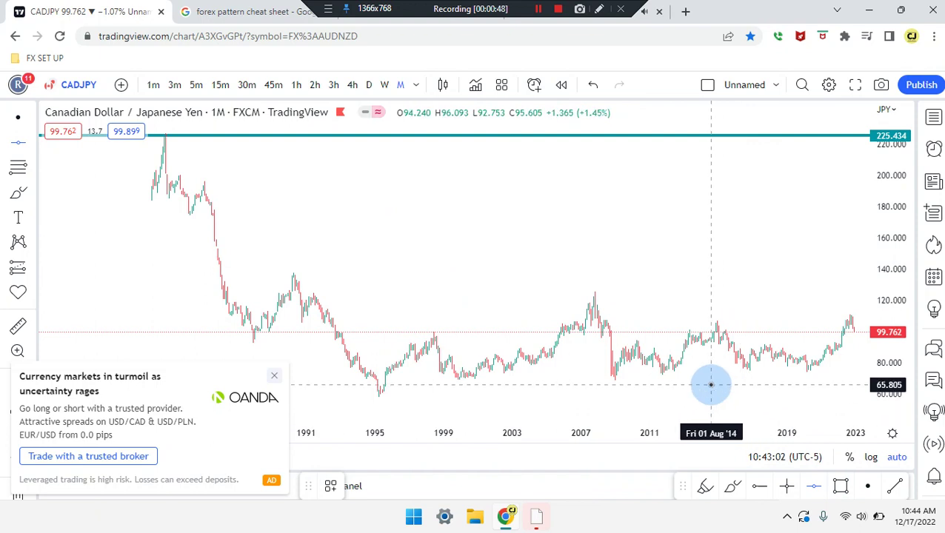
click(715, 393)
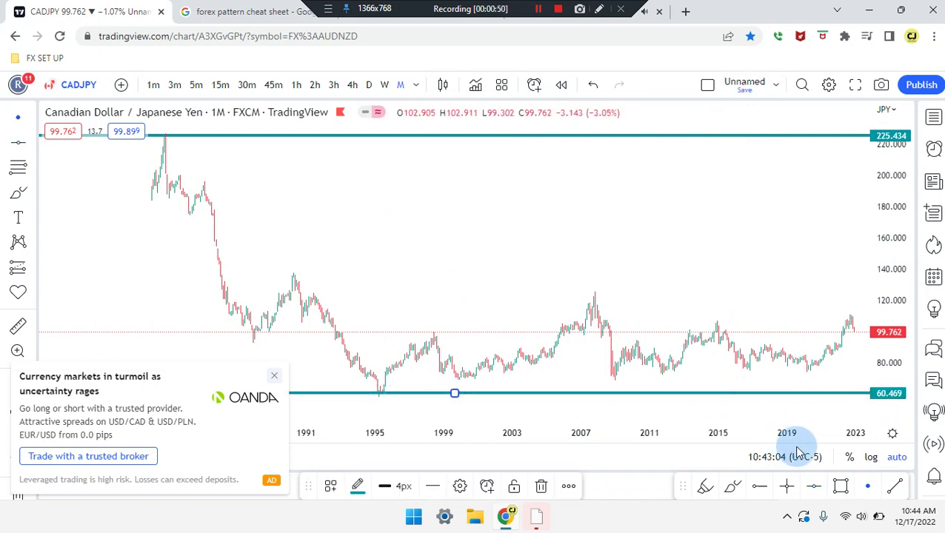
click(814, 487)
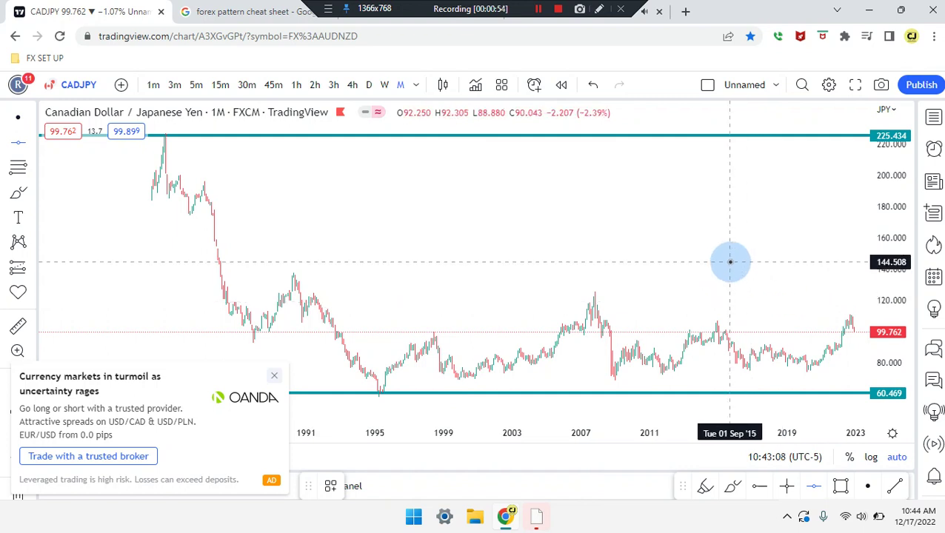
click(732, 262)
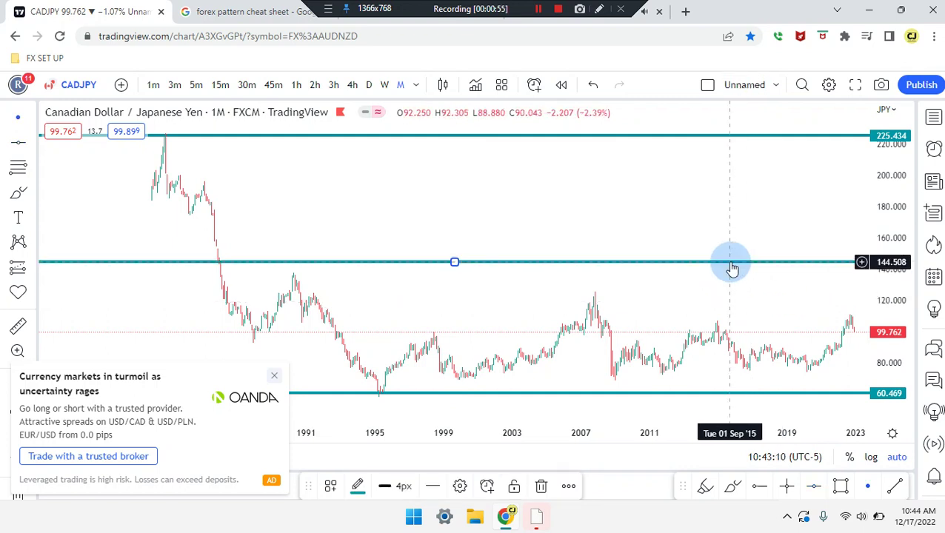
- Reposition the middle teal line to about 142.7
right_click(599, 248)
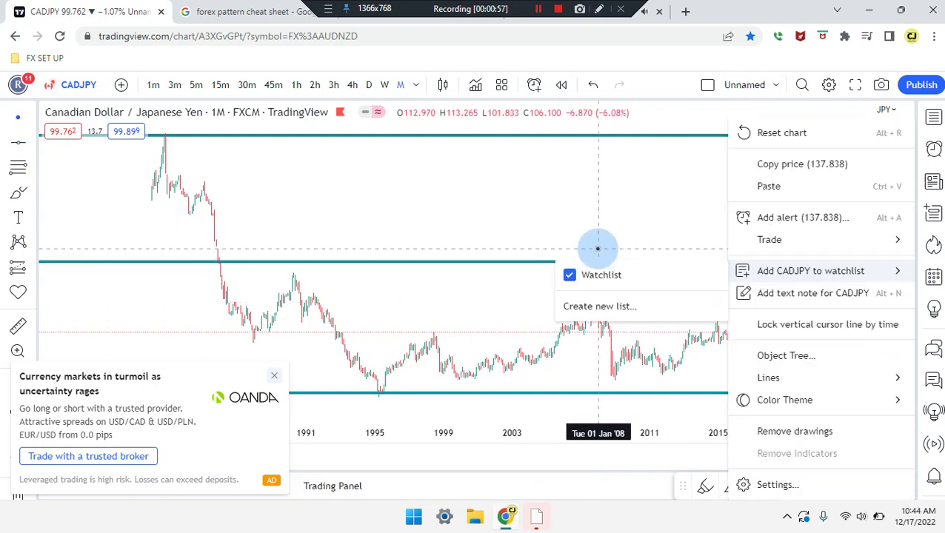
click(547, 254)
key(ctrl+z)
drag(546, 263, 555, 264)
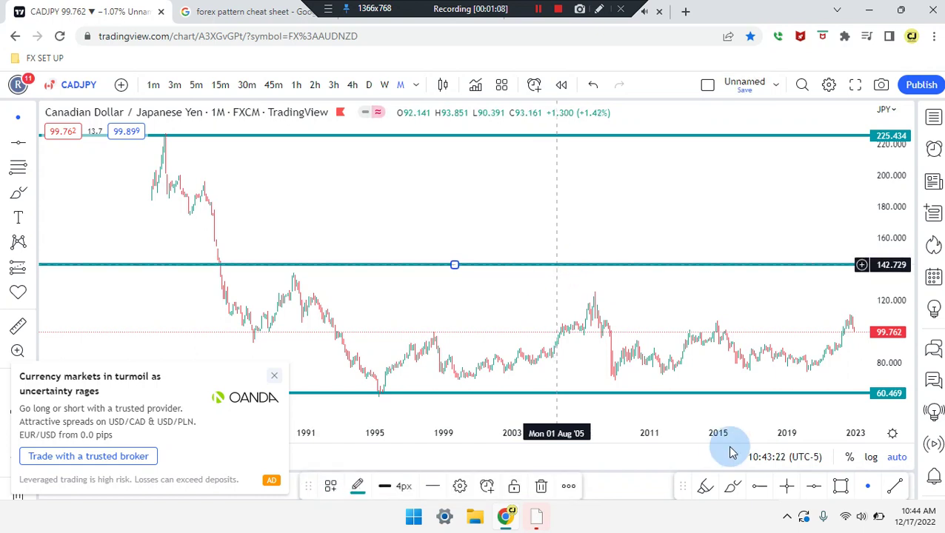
- Draw a black horizontal ray from 2011 at 105.379 and raise the teal line to 148.509
click(754, 486)
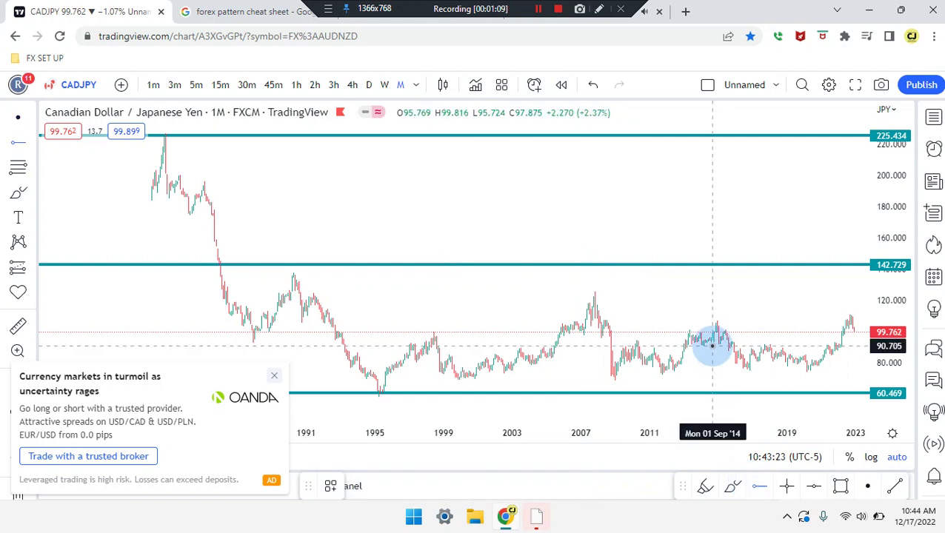
click(656, 334)
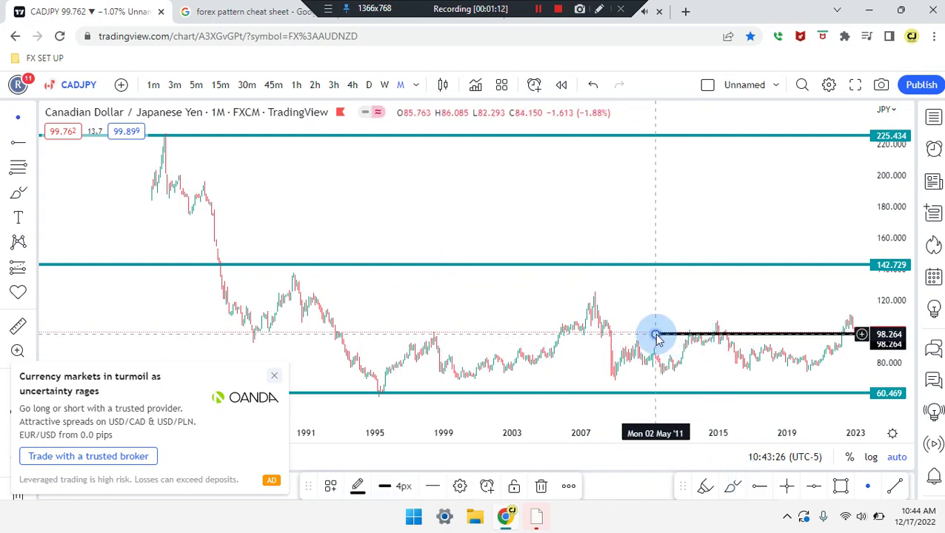
drag(656, 334, 656, 326)
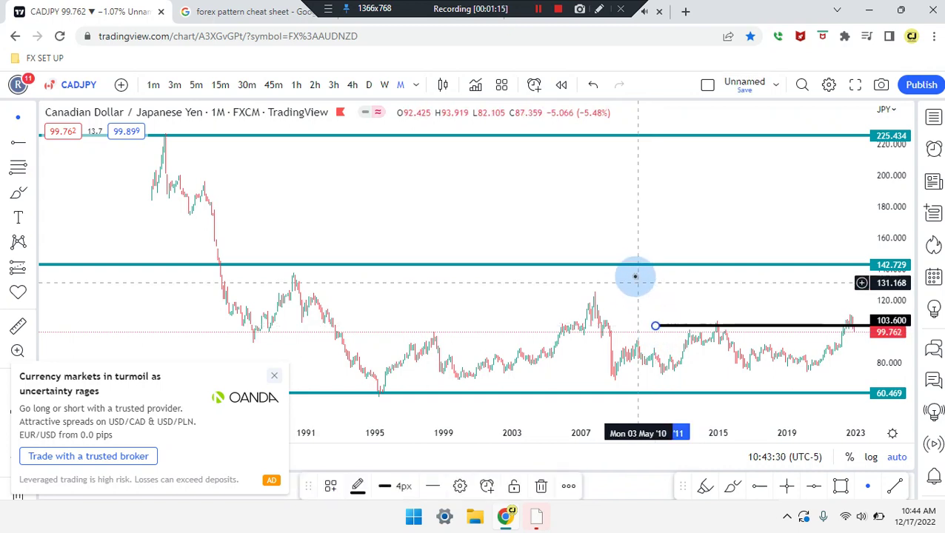
click(629, 266)
mouse_move(630, 266)
mouse_down()
mouse_move(629, 254)
mouse_move(635, 261)
mouse_up()
click(656, 326)
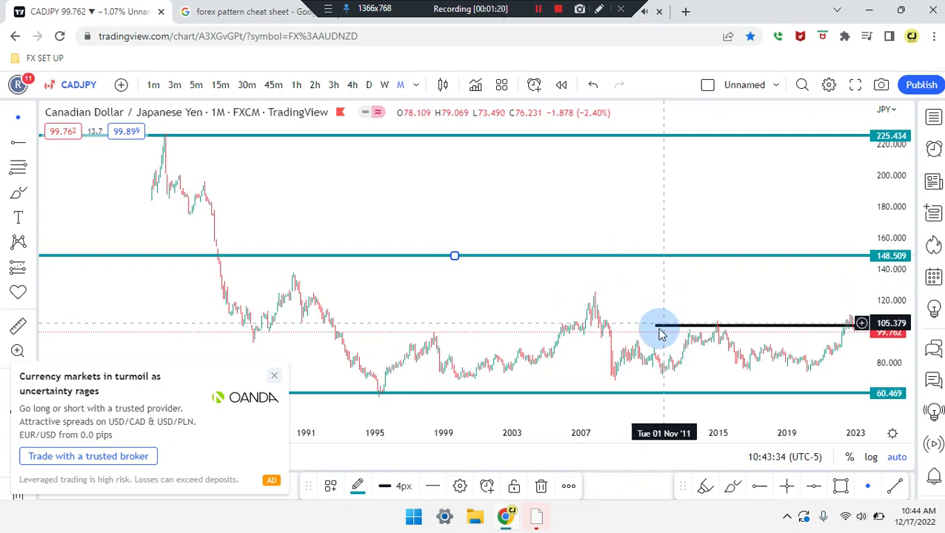
drag(656, 329, 658, 326)
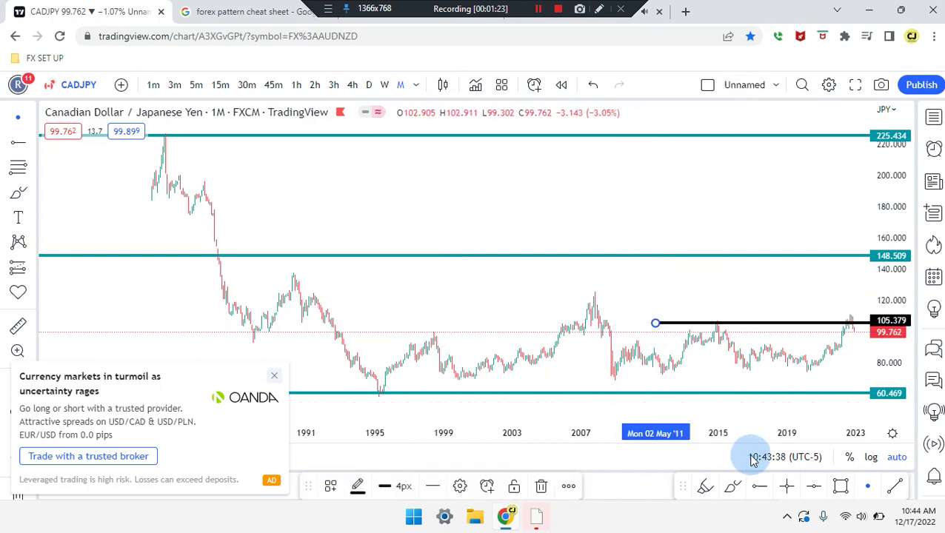
- Add a second horizontal ray at 80.478 and zoom in on recent candles
click(761, 483)
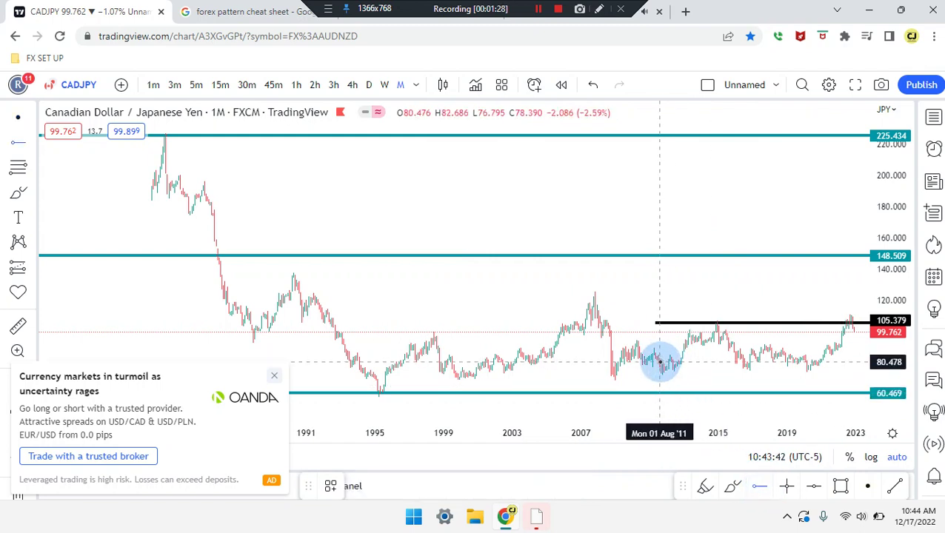
click(659, 362)
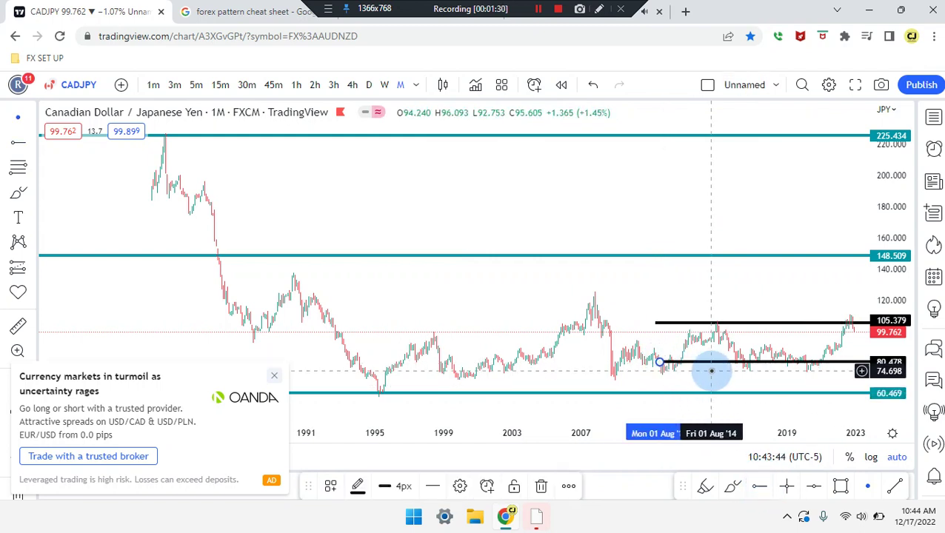
scroll(736, 352, up, 3)
scroll(736, 352, up, 5)
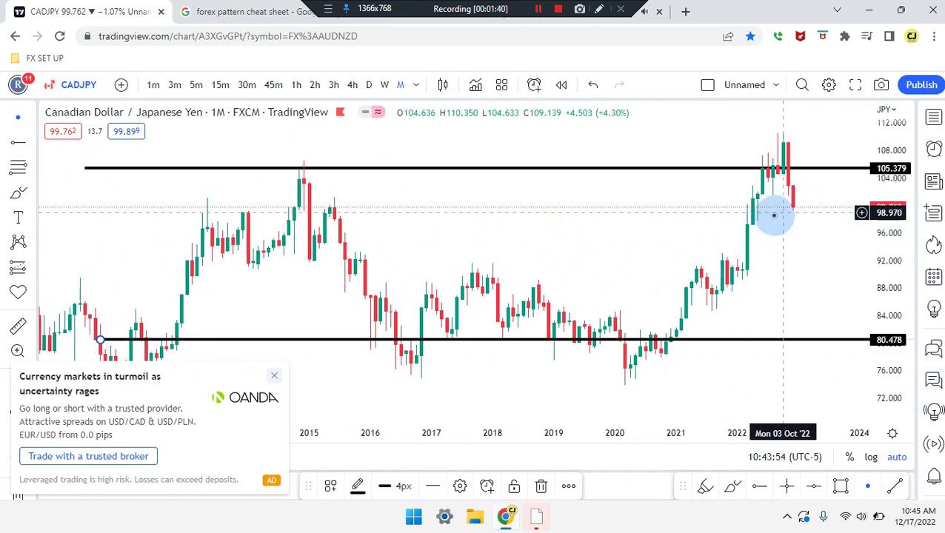
scroll(774, 215, up, 4)
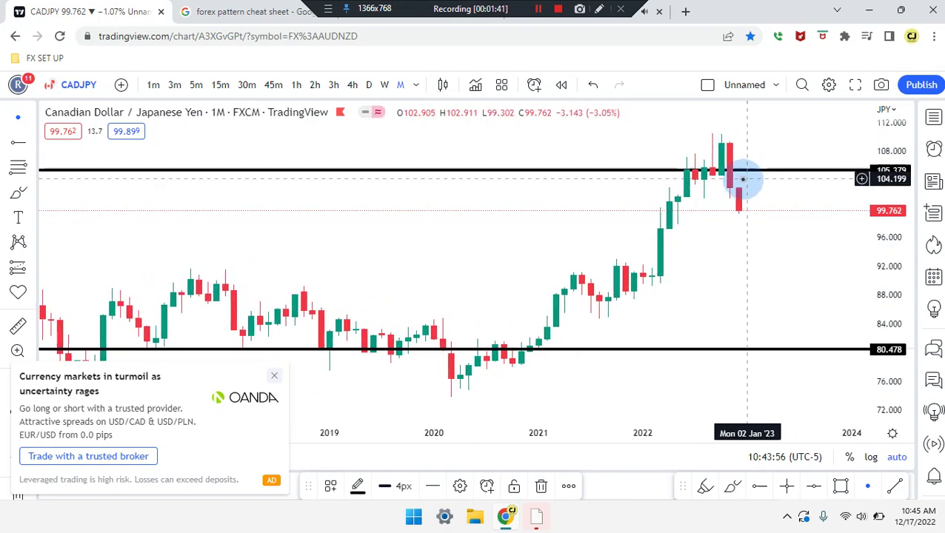
scroll(755, 186, up, 3)
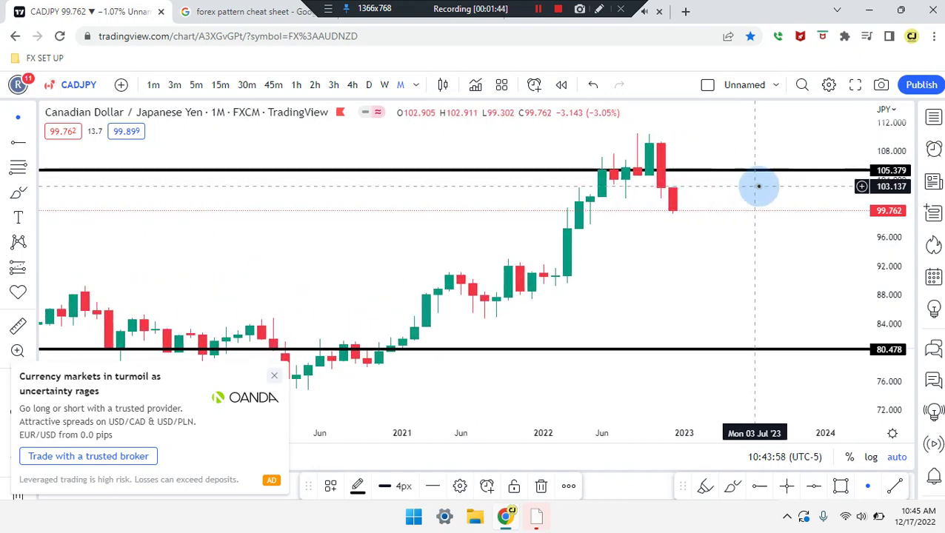
- Place cross lines around mid-2023 at 92.709, 98.405, 101.688 and 109.123
click(788, 487)
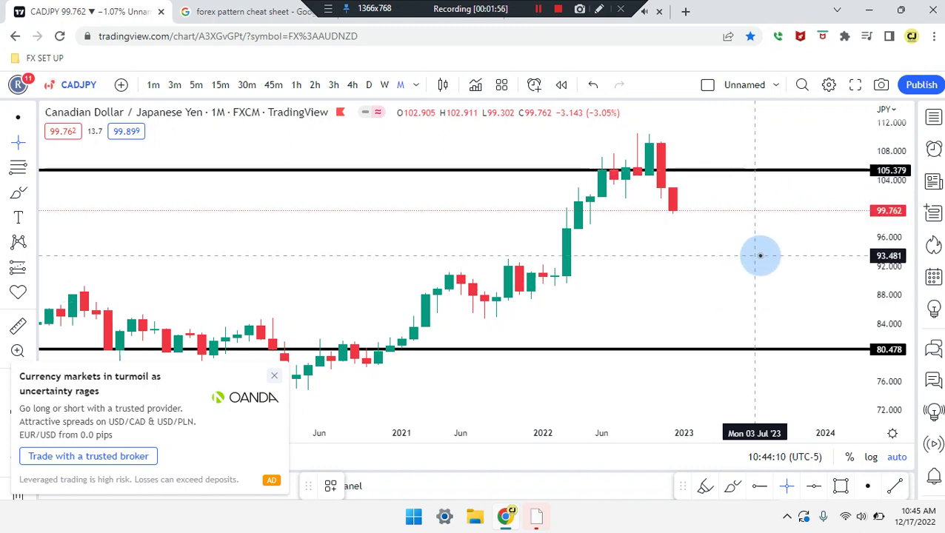
click(766, 261)
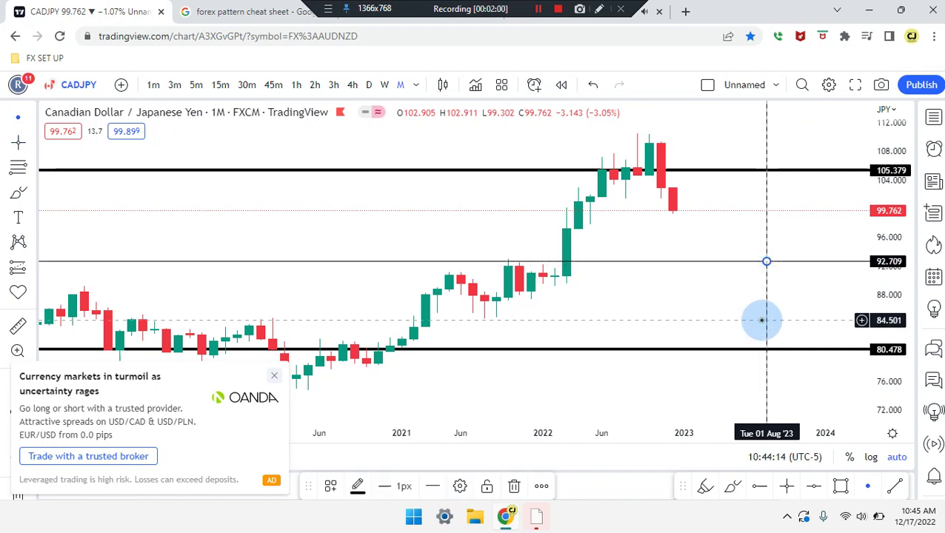
click(787, 486)
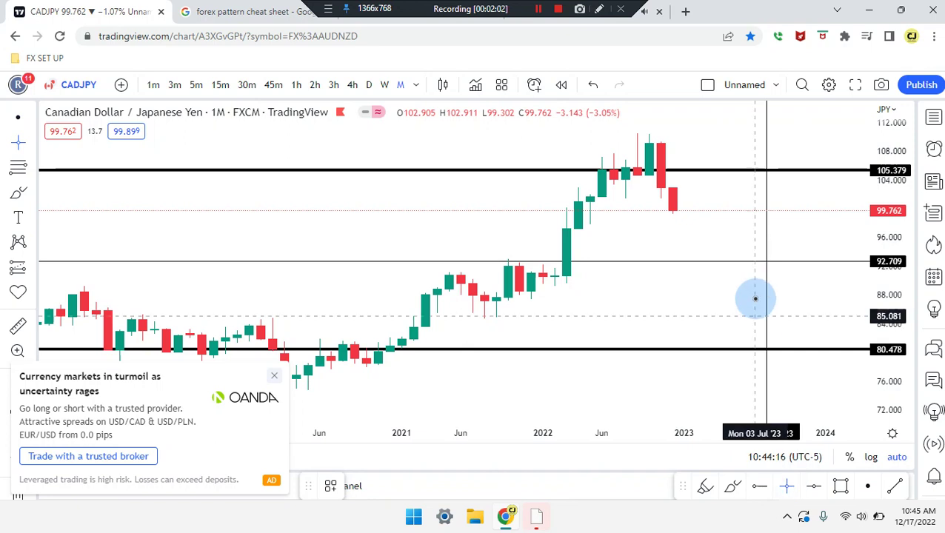
click(737, 211)
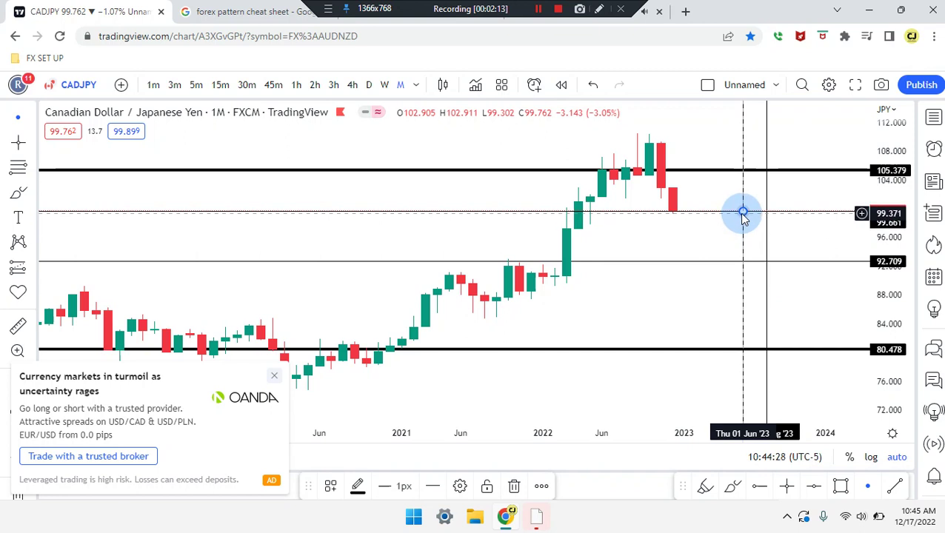
drag(743, 215, 744, 220)
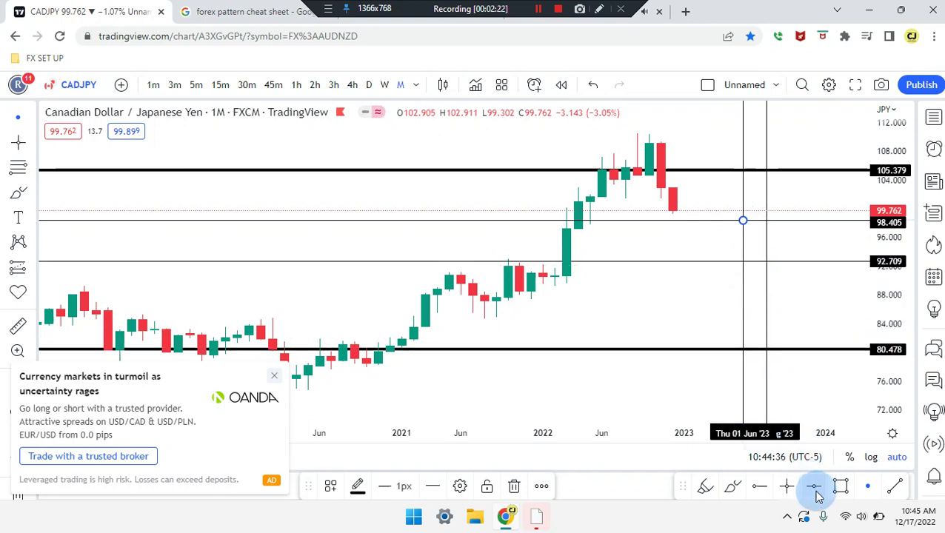
click(789, 495)
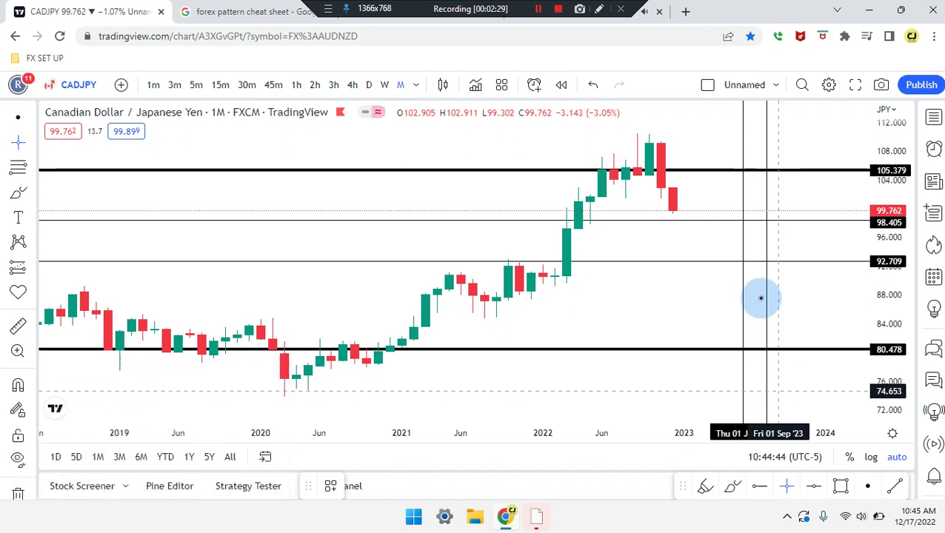
click(719, 196)
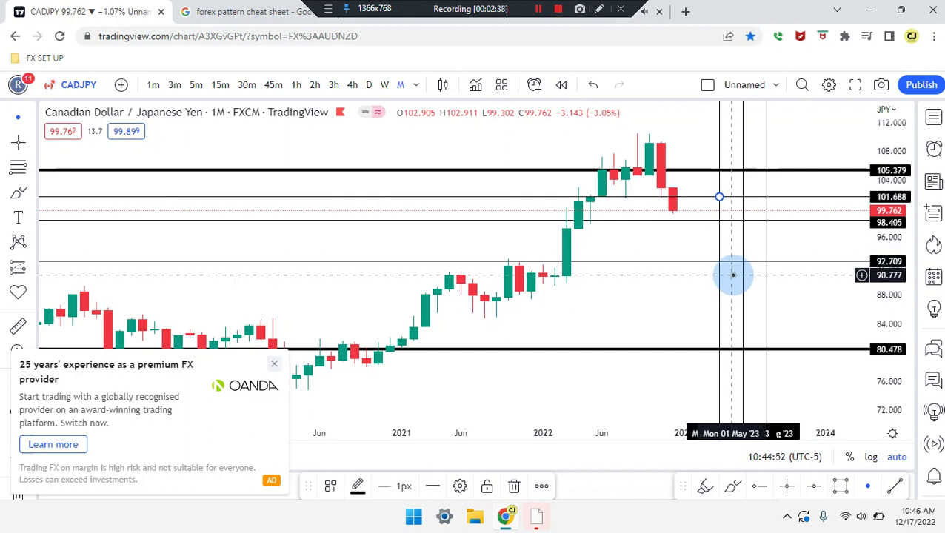
click(784, 480)
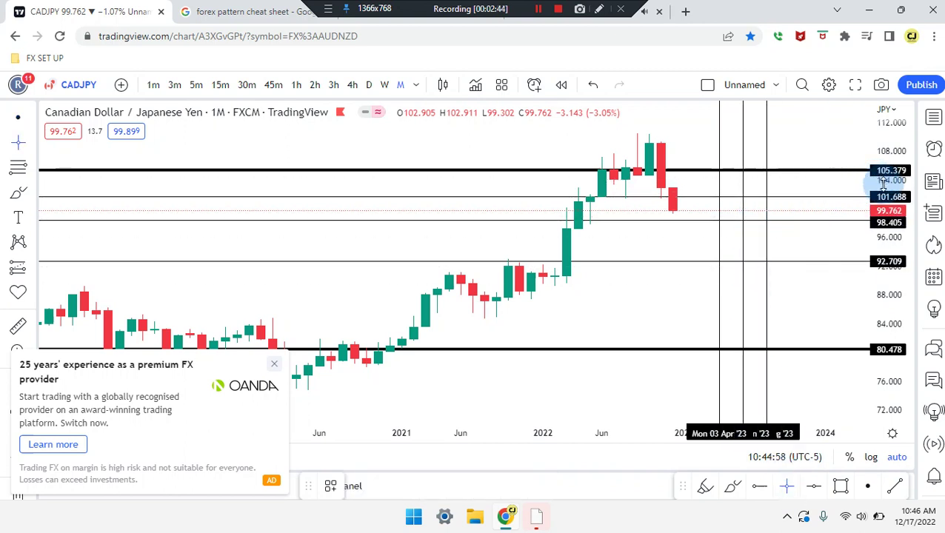
click(731, 143)
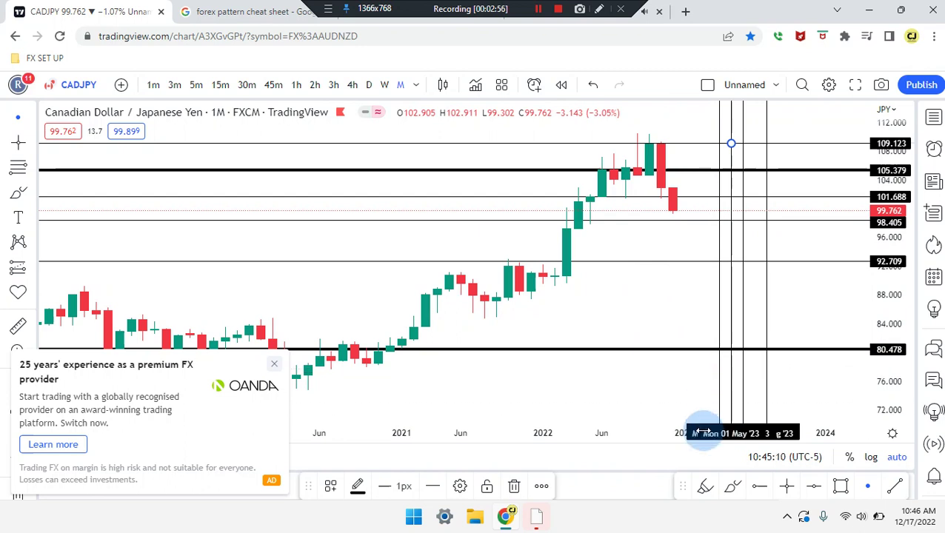
click(705, 490)
- Zoom out and brush a purple zigzag path down from the 2008 high across the chart
scroll(640, 291, down, 3)
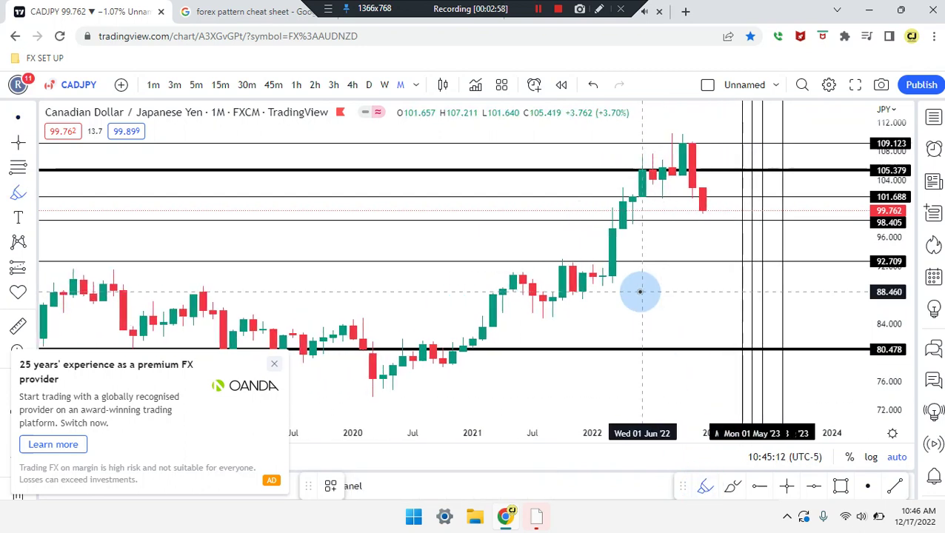
scroll(641, 291, down, 2)
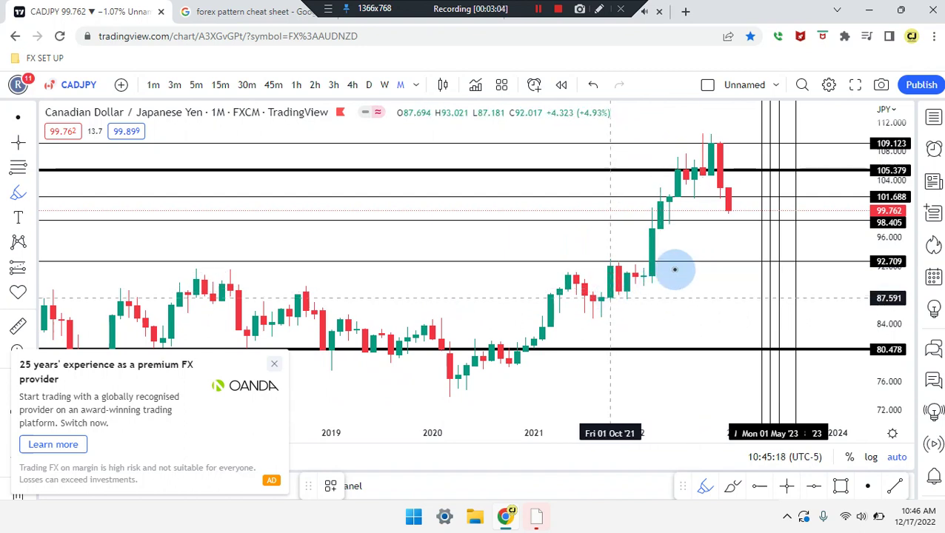
mouse_move(719, 175)
mouse_down()
mouse_move(632, 339)
mouse_move(551, 344)
mouse_up()
key(ctrl+z)
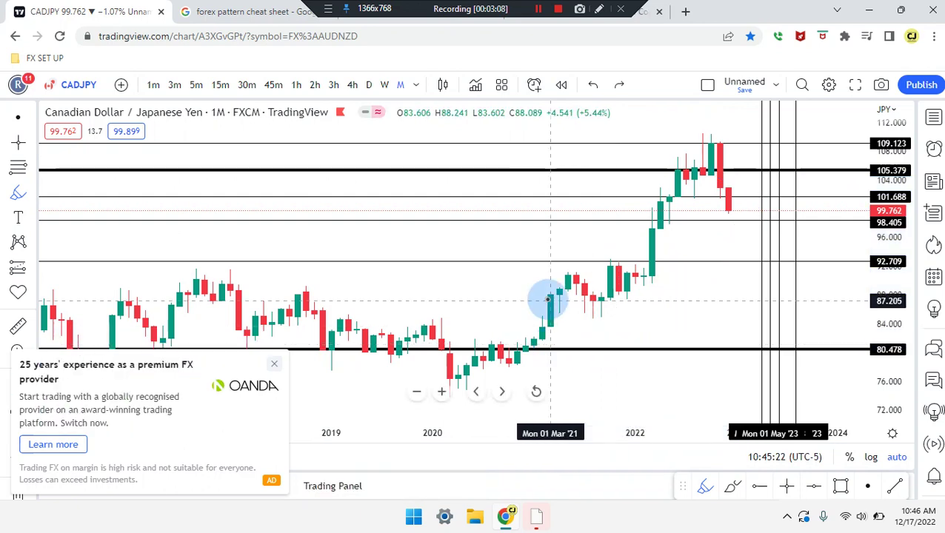
scroll(553, 299, down, 2)
scroll(548, 300, down, 3)
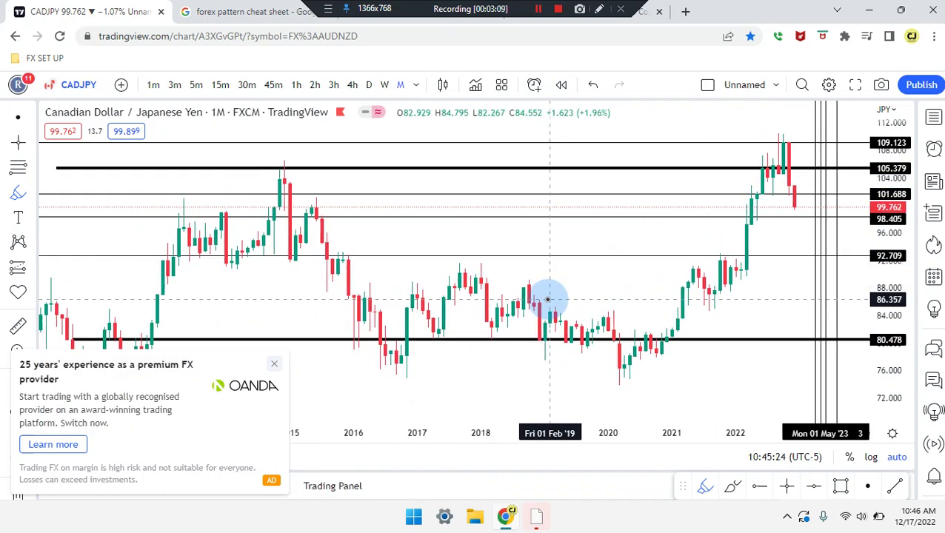
scroll(366, 309, down, 3)
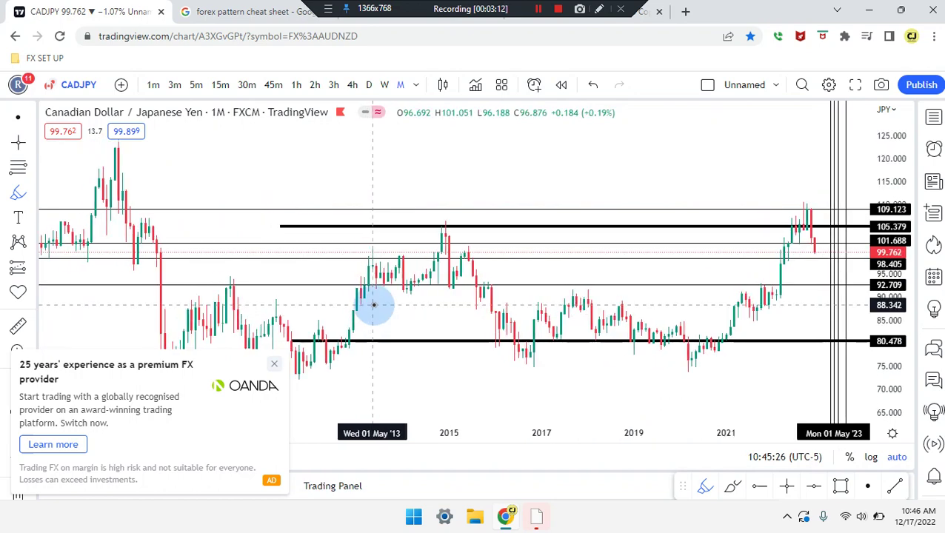
scroll(394, 309, down, 4)
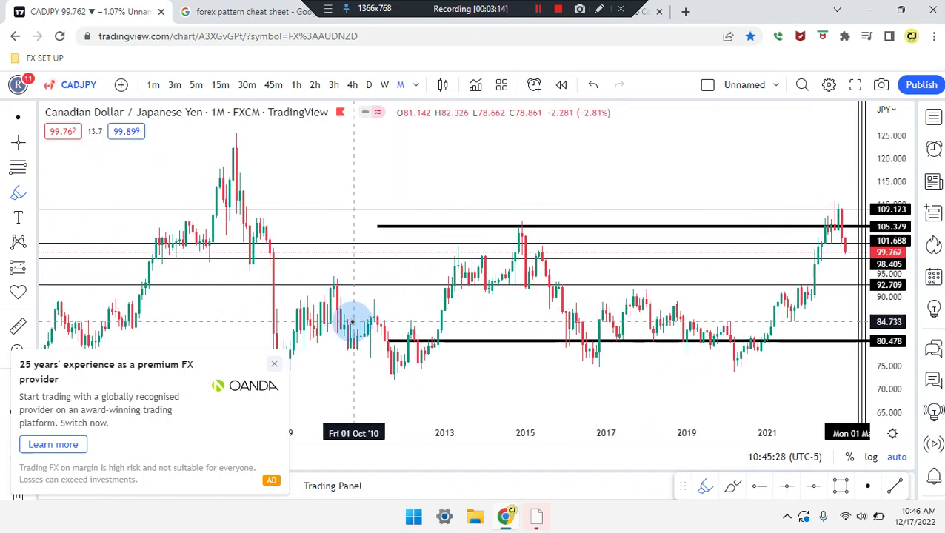
drag(324, 196, 348, 359)
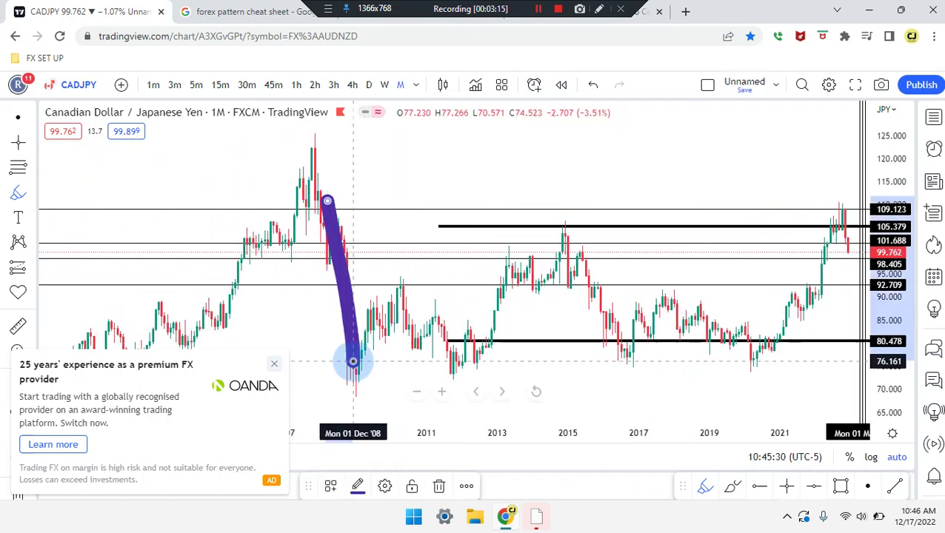
key(ctrl+z)
mouse_move(329, 228)
mouse_down()
mouse_move(347, 361)
mouse_move(369, 369)
mouse_move(412, 283)
mouse_move(464, 381)
mouse_move(555, 257)
mouse_move(567, 255)
mouse_up()
mouse_move(609, 326)
mouse_down()
mouse_move(627, 352)
mouse_move(679, 306)
mouse_move(744, 353)
mouse_move(799, 282)
mouse_up()
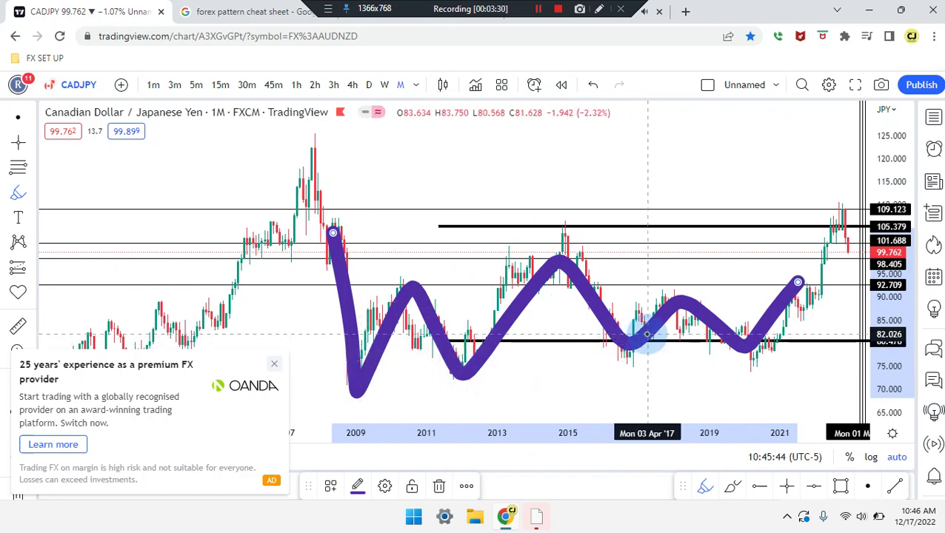
- Extend the path from the 2022 peak to its pullback, discarding the projected rise strokes
mouse_move(706, 304)
mouse_down()
mouse_move(650, 281)
mouse_move(621, 283)
mouse_move(632, 293)
mouse_move(647, 280)
mouse_move(668, 214)
mouse_up()
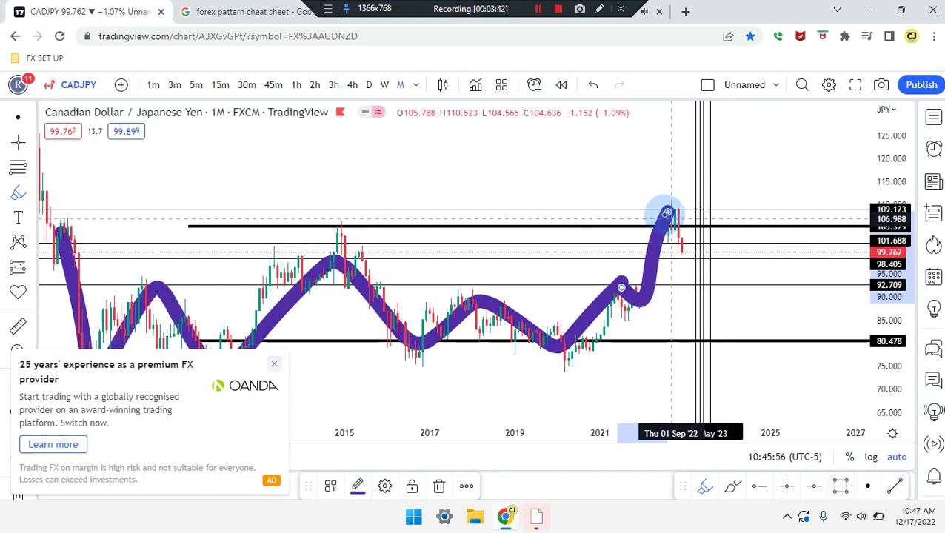
drag(667, 213, 685, 259)
drag(615, 259, 724, 255)
key(ctrl+z)
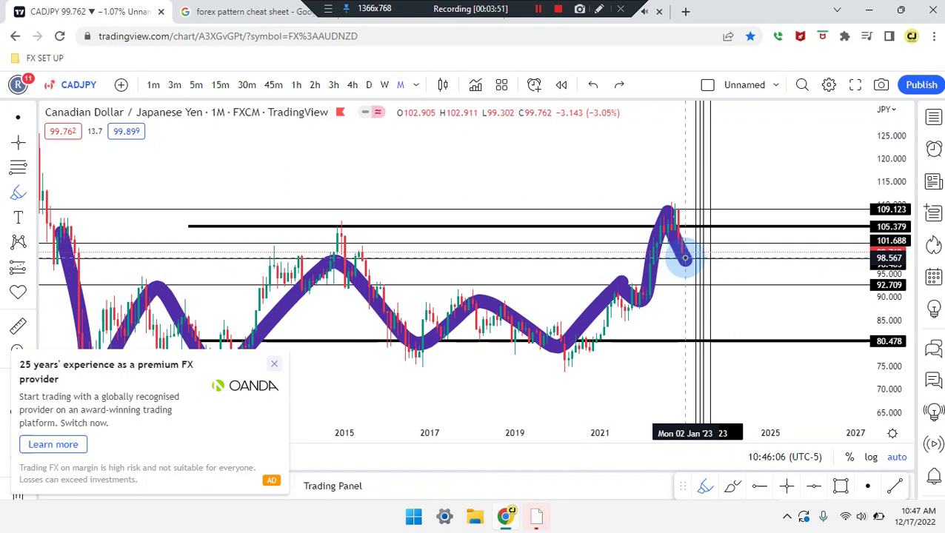
drag(686, 259, 724, 198)
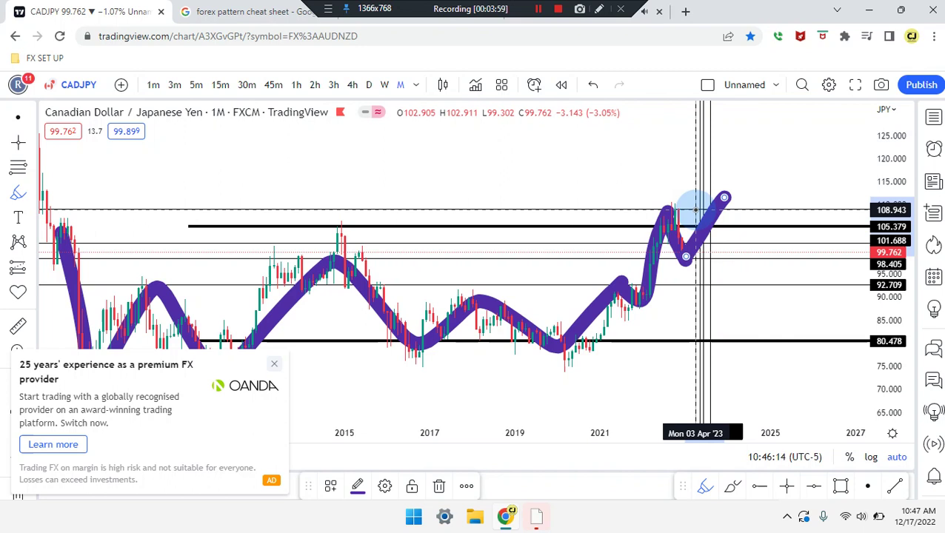
mouse_move(724, 197)
mouse_down()
mouse_move(736, 175)
mouse_move(751, 202)
mouse_move(799, 138)
mouse_up()
key(ctrl+z)
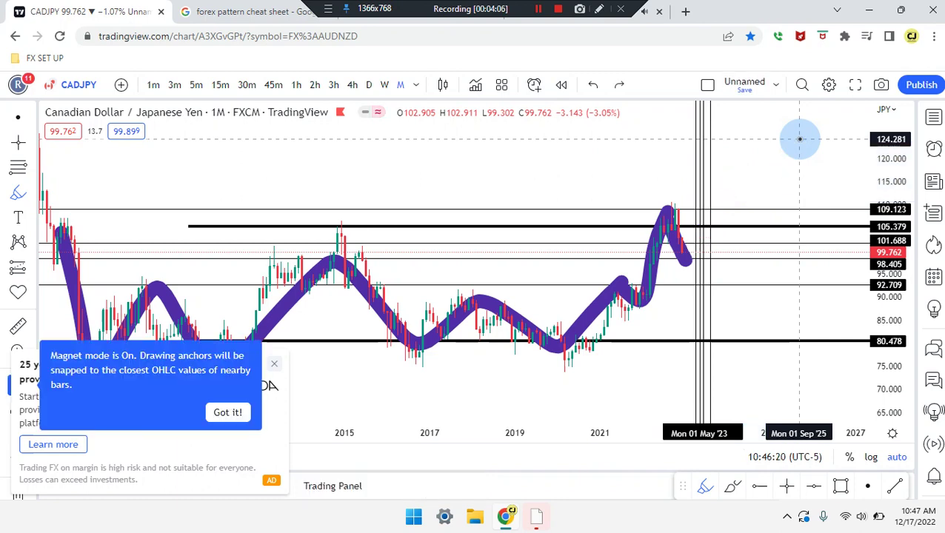
key(ctrl+z)
- Undo remaining path strokes and trace a wave from the 2013 low over the 2015 peak
scroll(800, 139, down, 5)
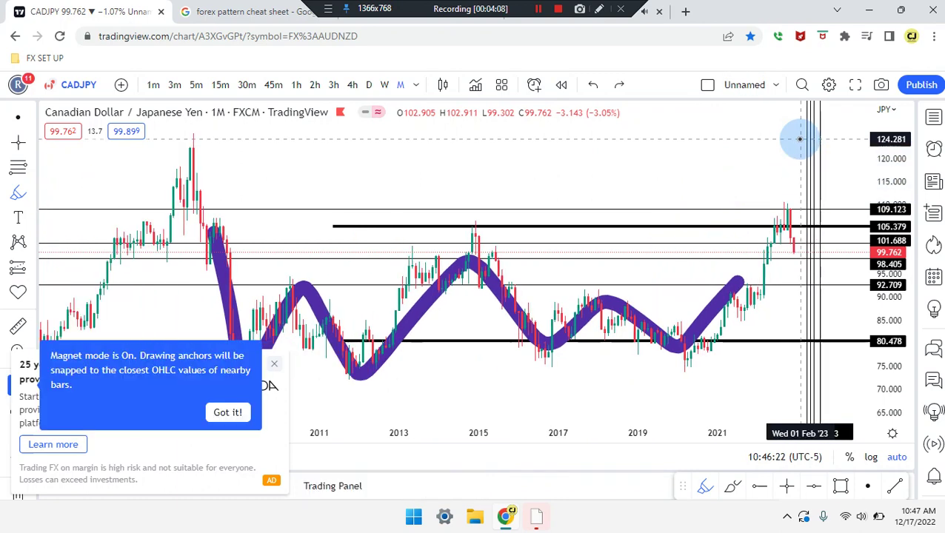
key(ctrl+z)
scroll(756, 213, up, 4)
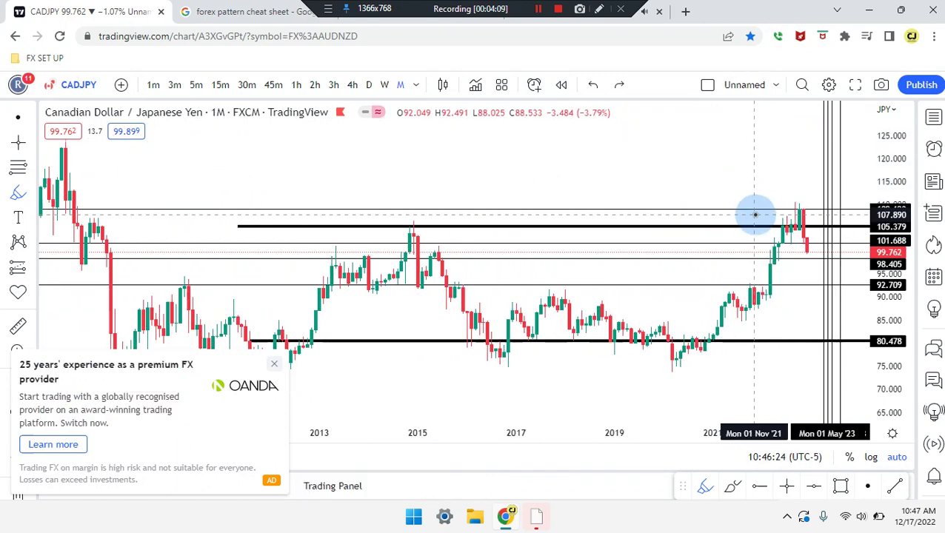
scroll(756, 208, down, 3)
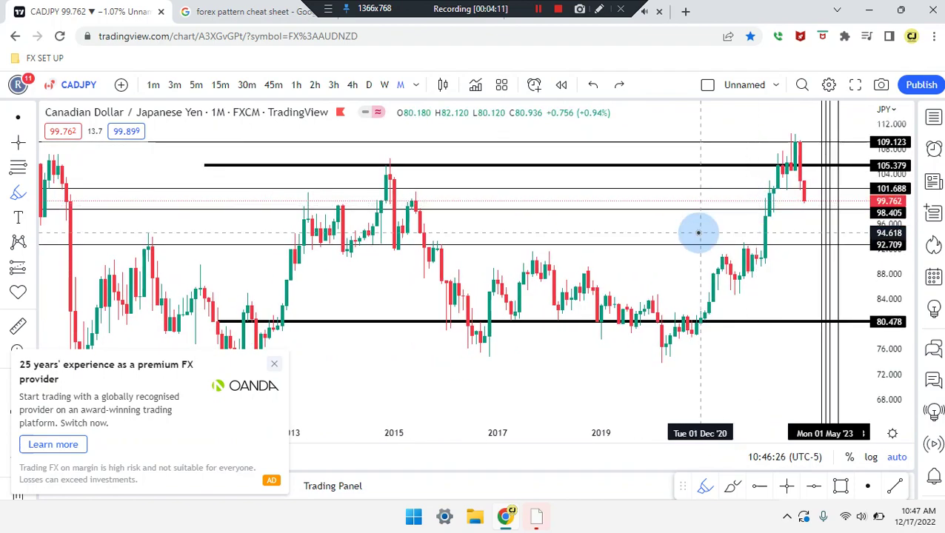
scroll(698, 234, down, 2)
scroll(533, 274, up, 2)
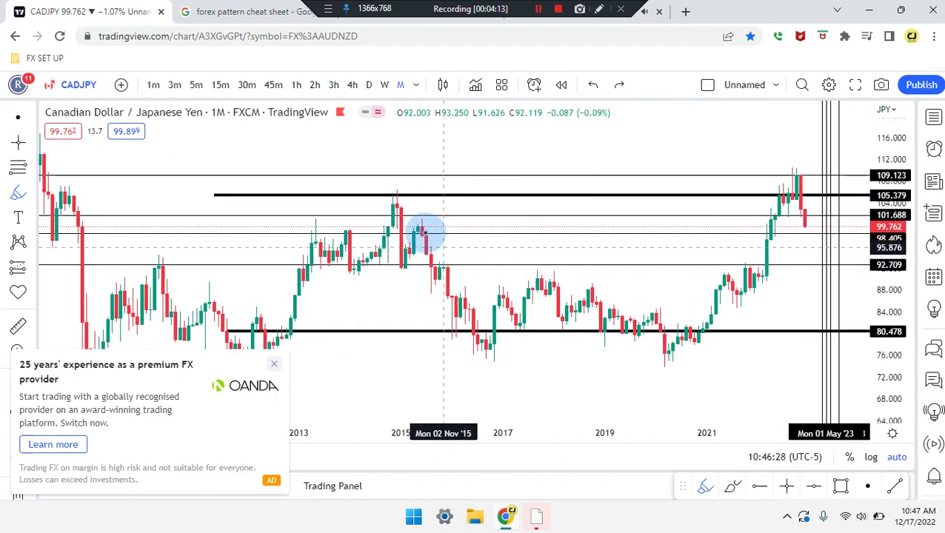
scroll(409, 215, down, 2)
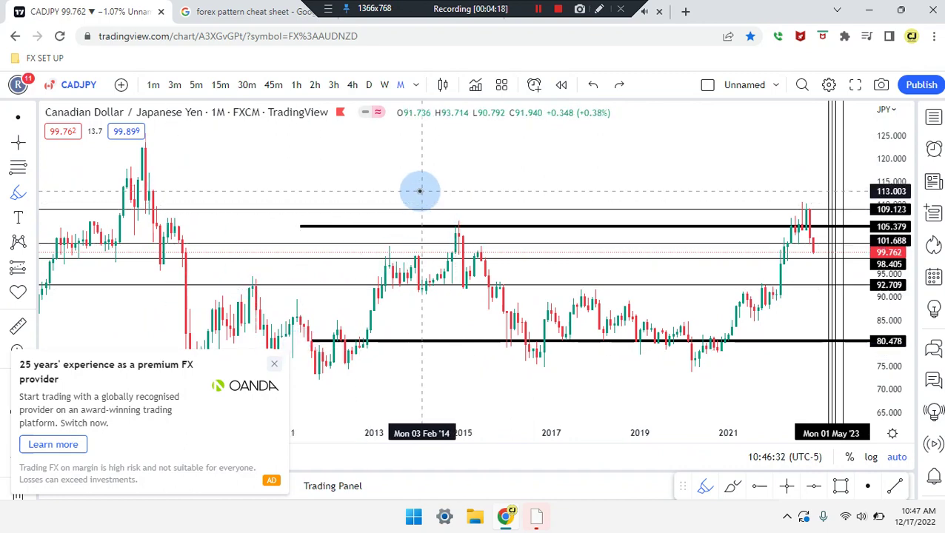
scroll(420, 191, right, 2)
scroll(420, 191, right, 1)
mouse_move(320, 360)
mouse_down()
mouse_move(407, 259)
mouse_move(566, 336)
mouse_move(704, 272)
mouse_move(763, 223)
mouse_up()
- Circle the 2022 peak and sketch a drop and horizontal bar below it
scroll(765, 223, right, 10)
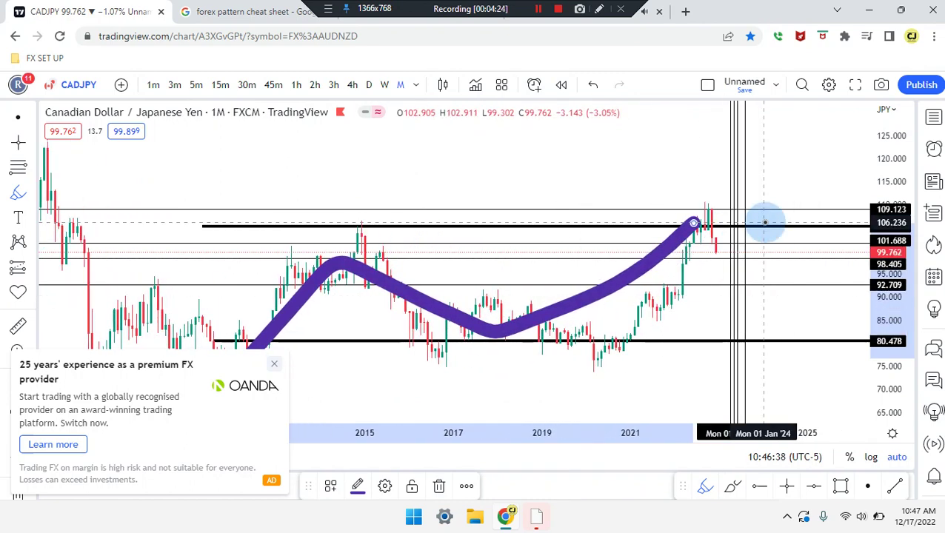
mouse_move(640, 148)
mouse_down()
mouse_move(702, 154)
mouse_move(670, 178)
mouse_move(641, 148)
mouse_move(673, 155)
mouse_up()
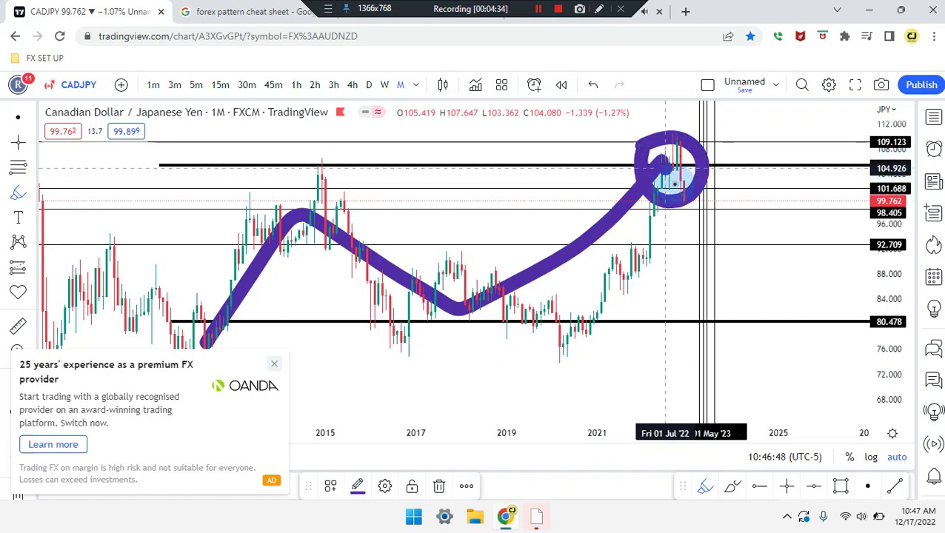
drag(652, 156, 692, 215)
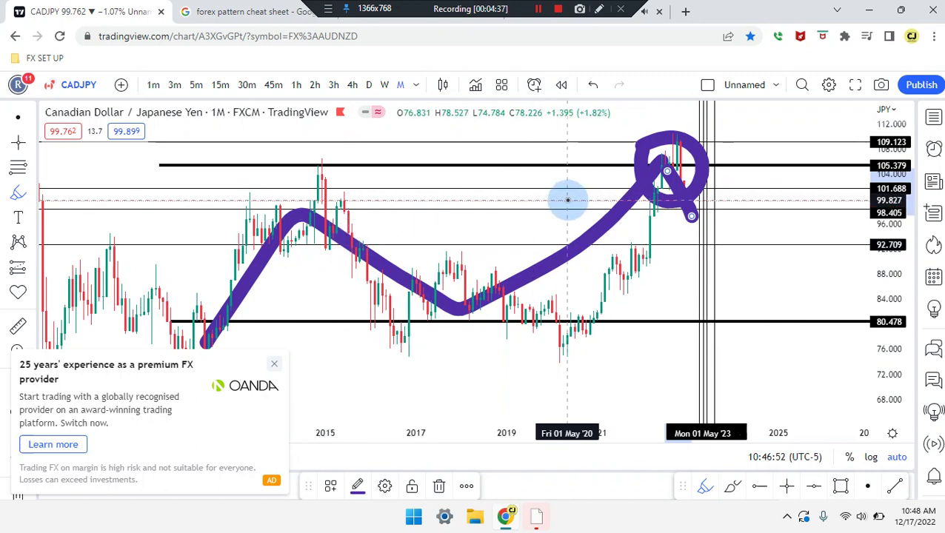
drag(691, 216, 702, 244)
drag(625, 233, 781, 232)
drag(701, 236, 760, 151)
key(ctrl+z)
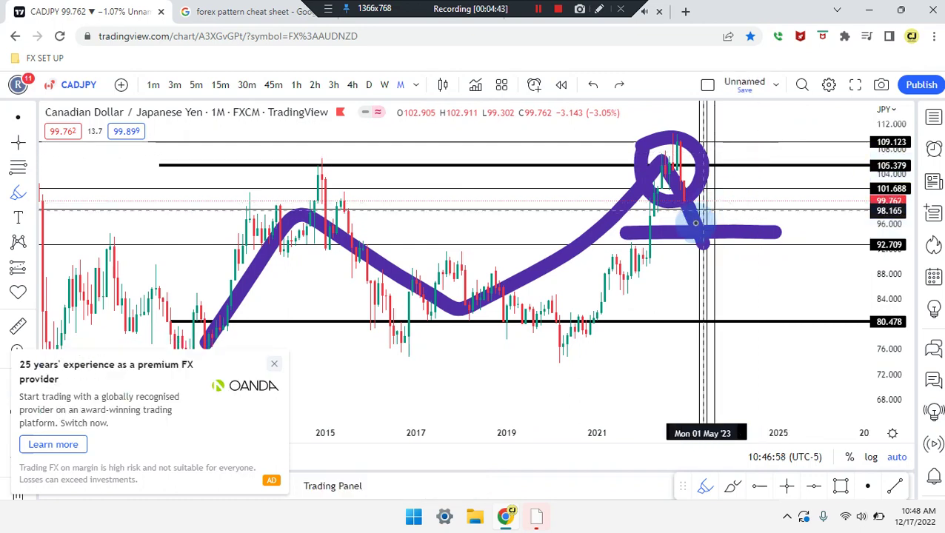
- Sketch a projected drop to 80.478, then undo all remaining brush strokes
mouse_move(692, 236)
mouse_down()
mouse_move(739, 249)
mouse_move(785, 320)
mouse_up()
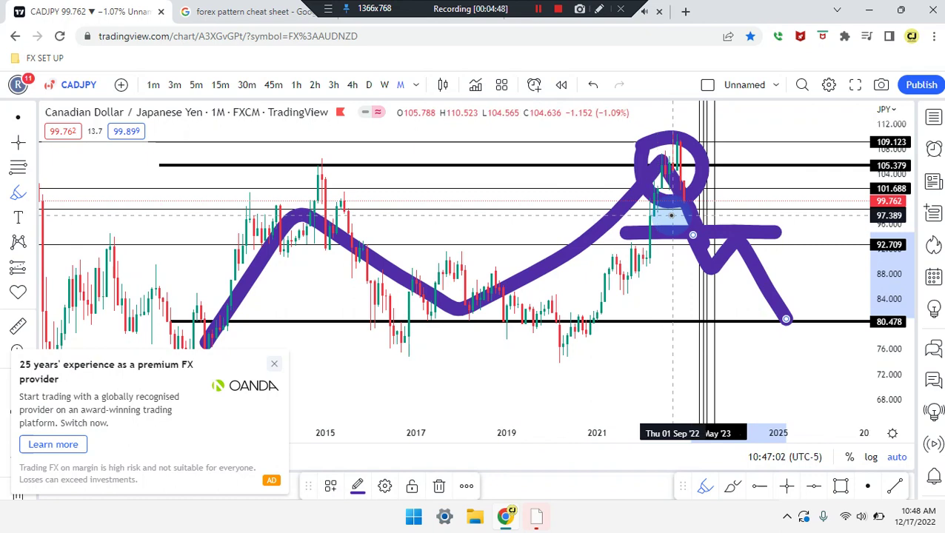
key(ctrl+z)
key(ctrl+z)
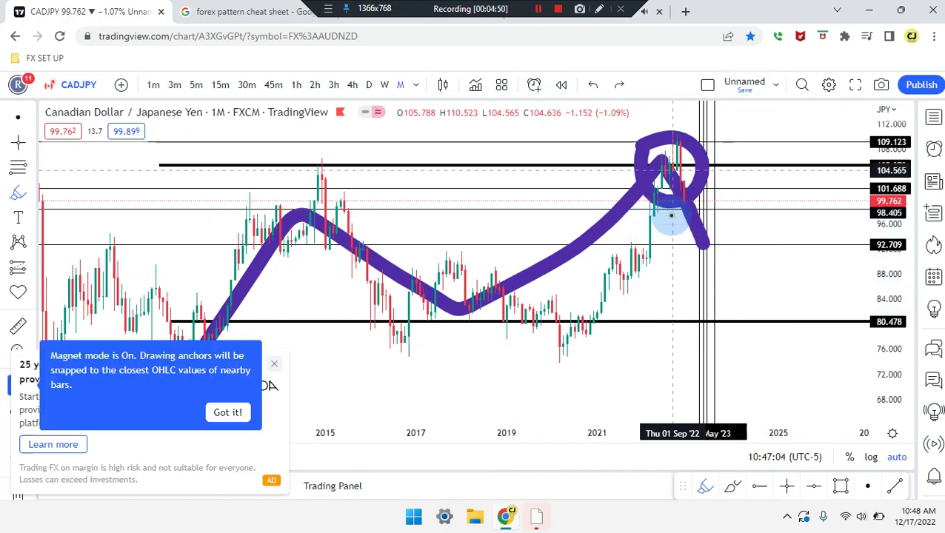
key(ctrl+z)
scroll(671, 216, left, 5)
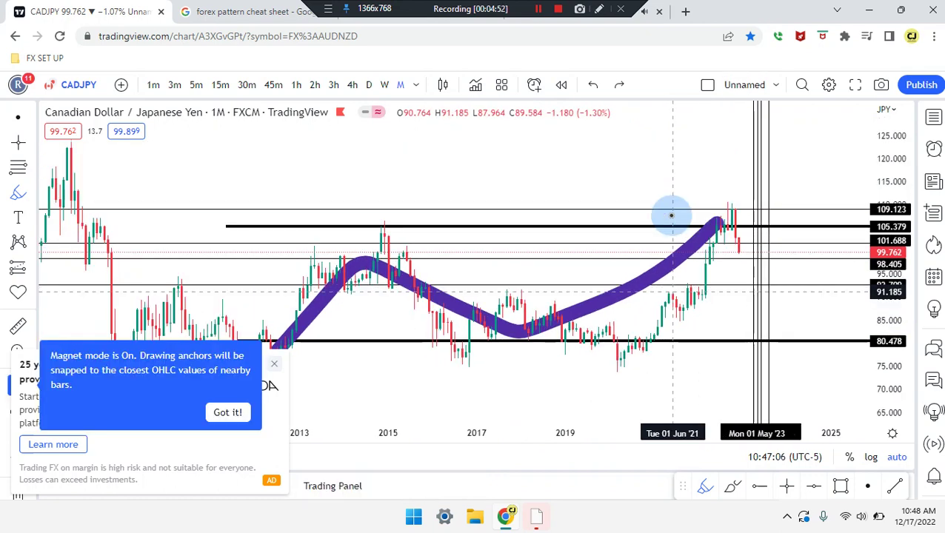
key(ctrl+z)
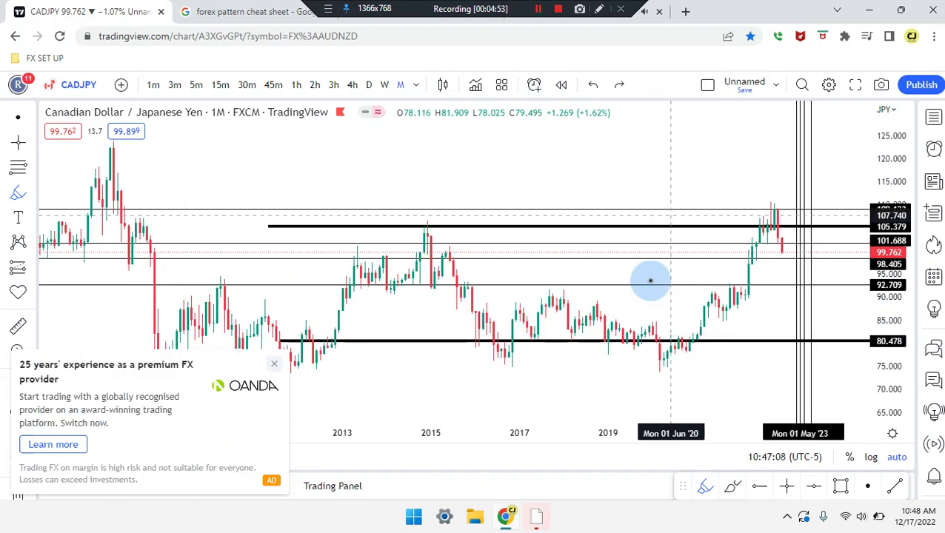
- Sketch and undo brush strokes tracing the rally from Mar '22 over the peak
scroll(649, 279, up, 3)
scroll(649, 278, up, 5)
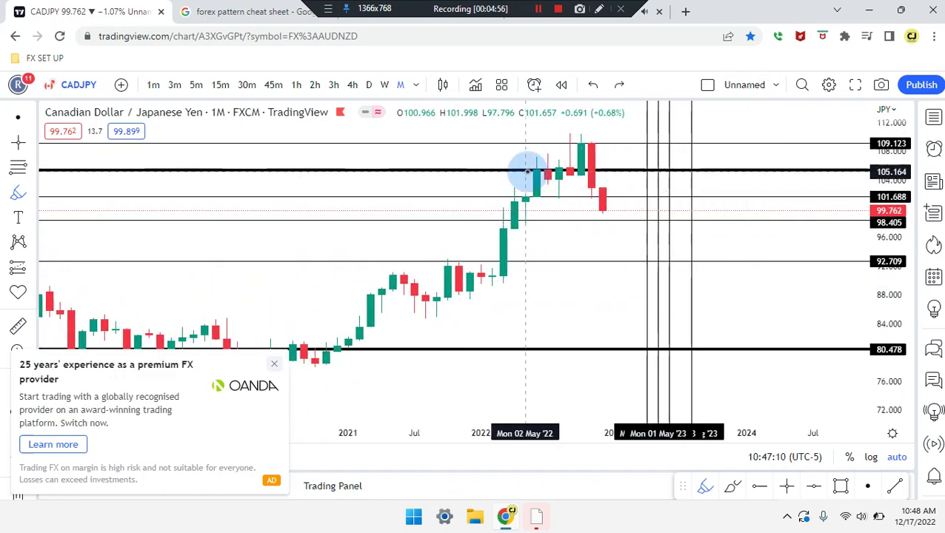
mouse_move(498, 157)
mouse_down()
mouse_move(632, 137)
mouse_move(517, 213)
mouse_move(503, 159)
mouse_up()
key(ctrl+z)
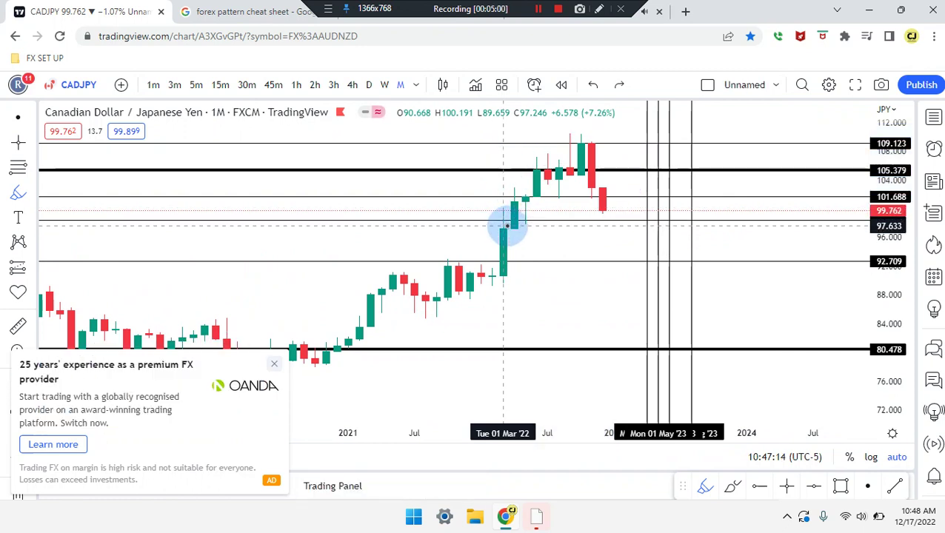
mouse_move(503, 225)
mouse_down()
mouse_move(529, 160)
mouse_move(557, 176)
mouse_move(593, 148)
mouse_move(605, 203)
mouse_up()
drag(500, 158, 630, 149)
key(ctrl+z)
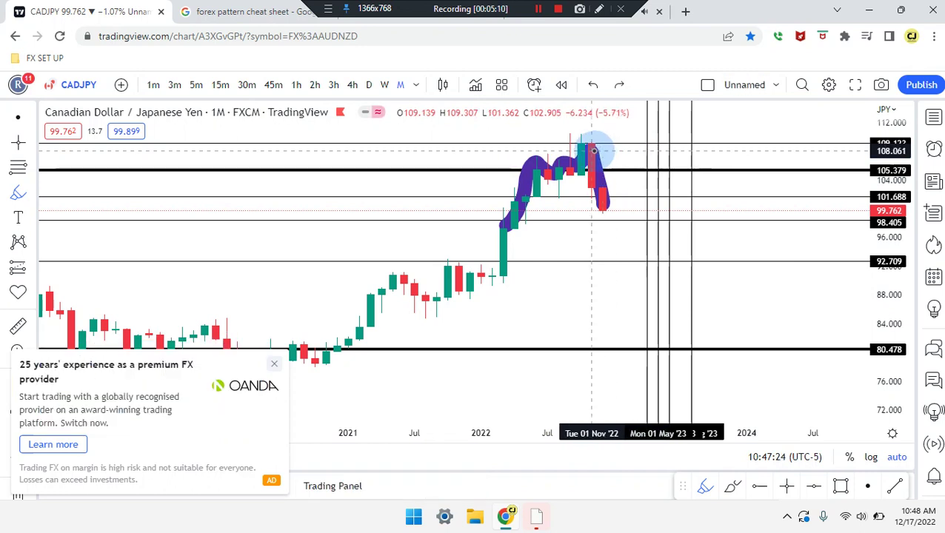
mouse_move(510, 200)
mouse_down()
mouse_move(627, 186)
mouse_move(612, 217)
mouse_move(624, 187)
mouse_move(609, 206)
mouse_move(615, 214)
mouse_up()
key(ctrl+z)
key(ctrl+z)
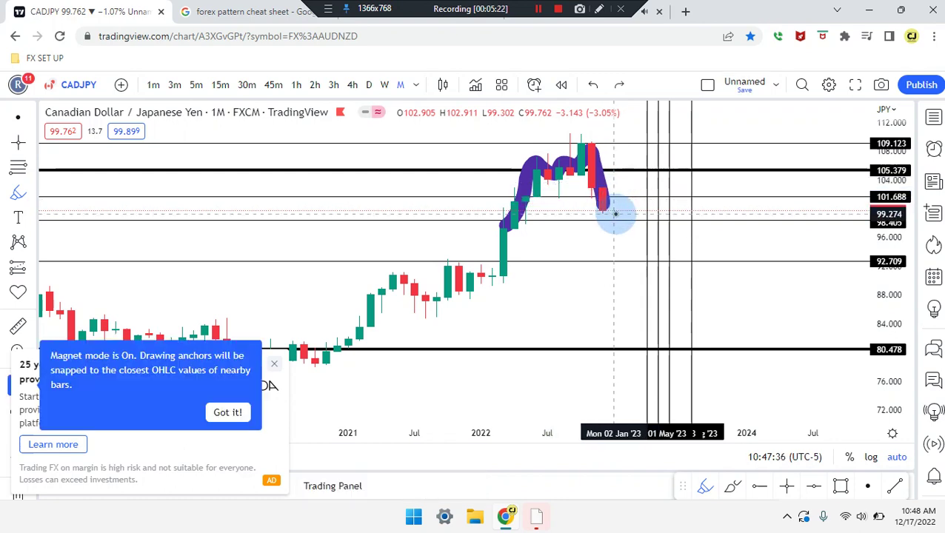
scroll(615, 214, up, 10)
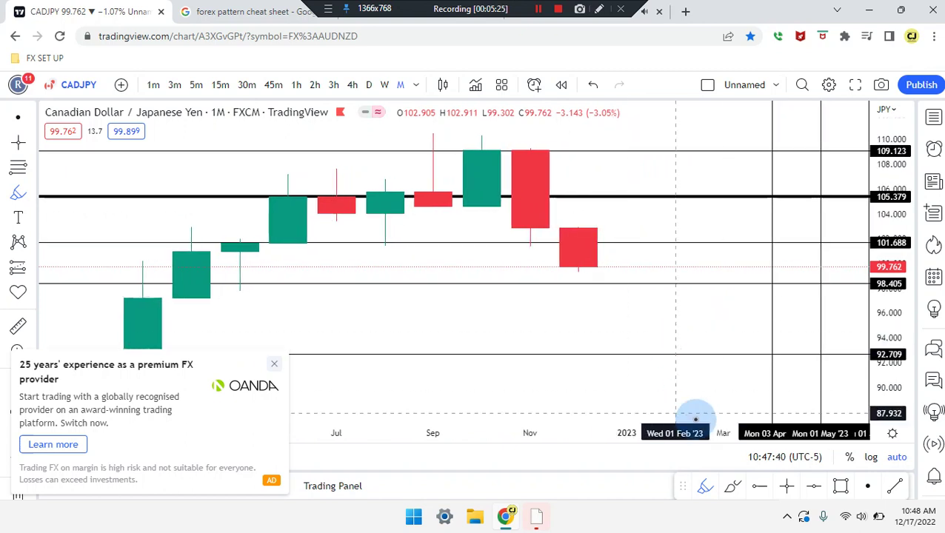
- Draw two blue pen strokes near the last candle, then undo both
click(733, 486)
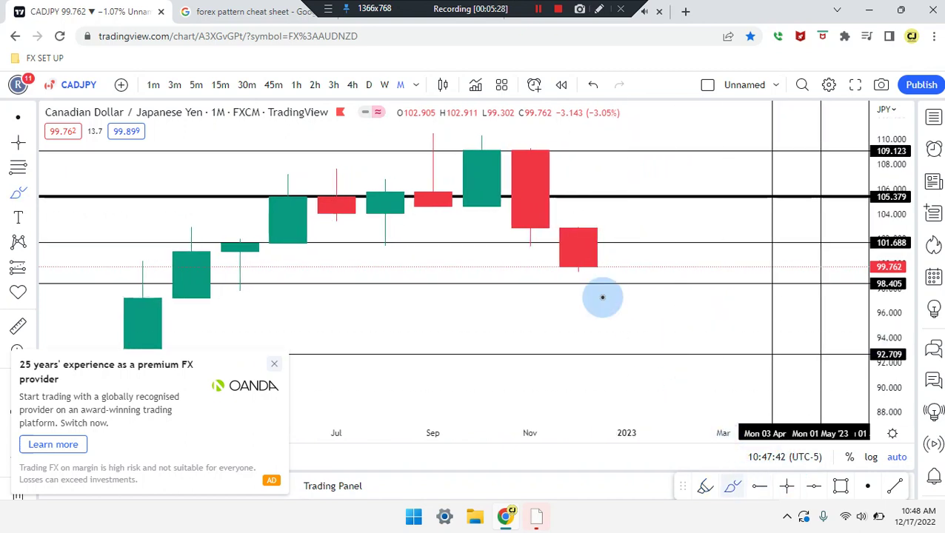
mouse_move(536, 261)
mouse_down()
mouse_move(642, 260)
mouse_move(619, 260)
mouse_up()
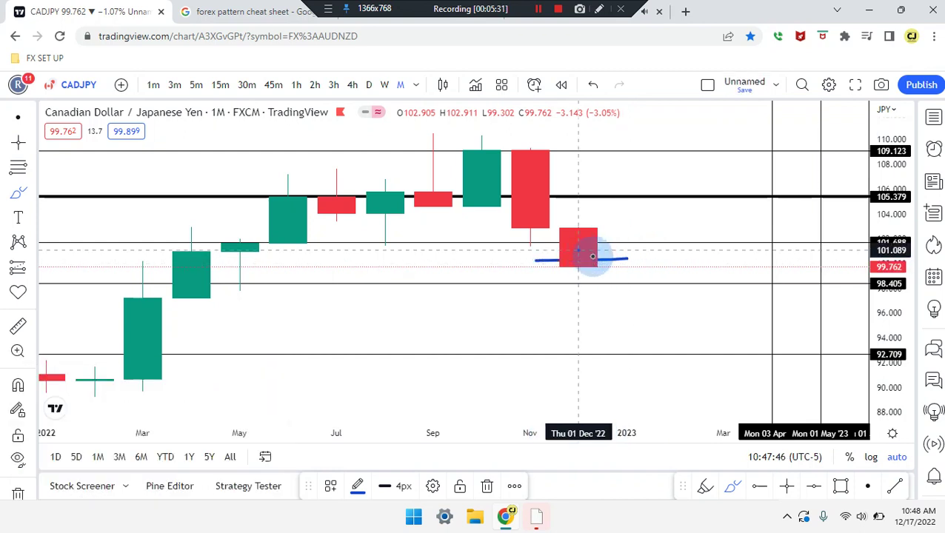
drag(673, 171, 579, 253)
key(ctrl+z)
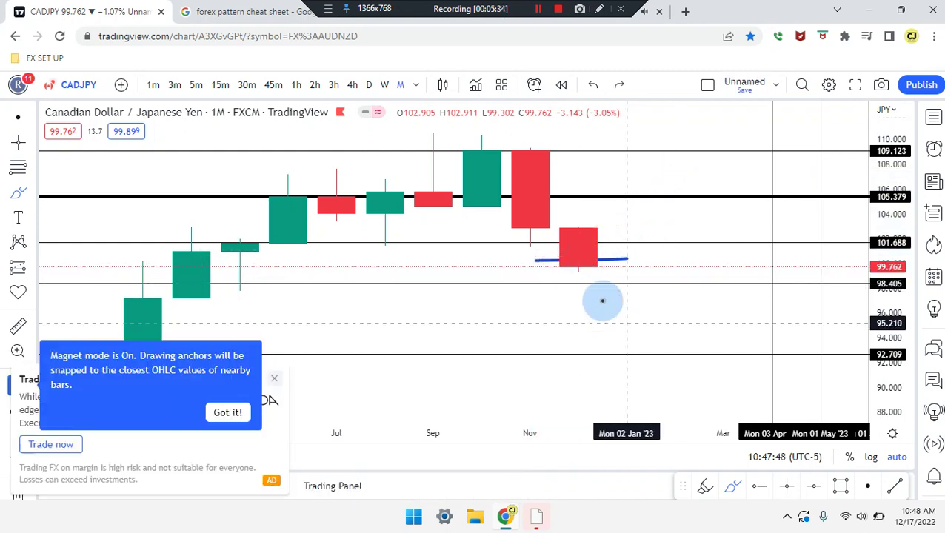
key(ctrl+z)
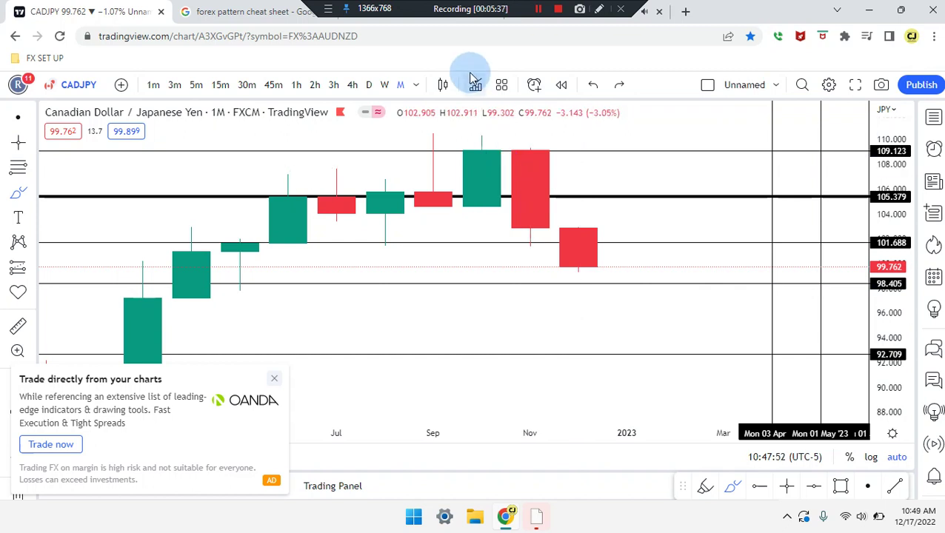
- Switch CADJPY to the weekly timeframe and zoom in on recent candles
click(383, 86)
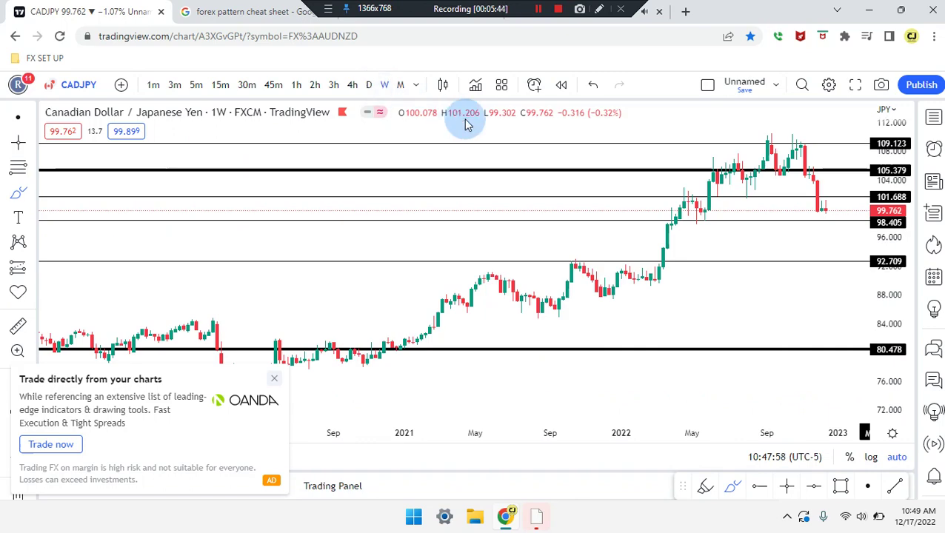
scroll(649, 181, up, 5)
scroll(644, 185, up, 2)
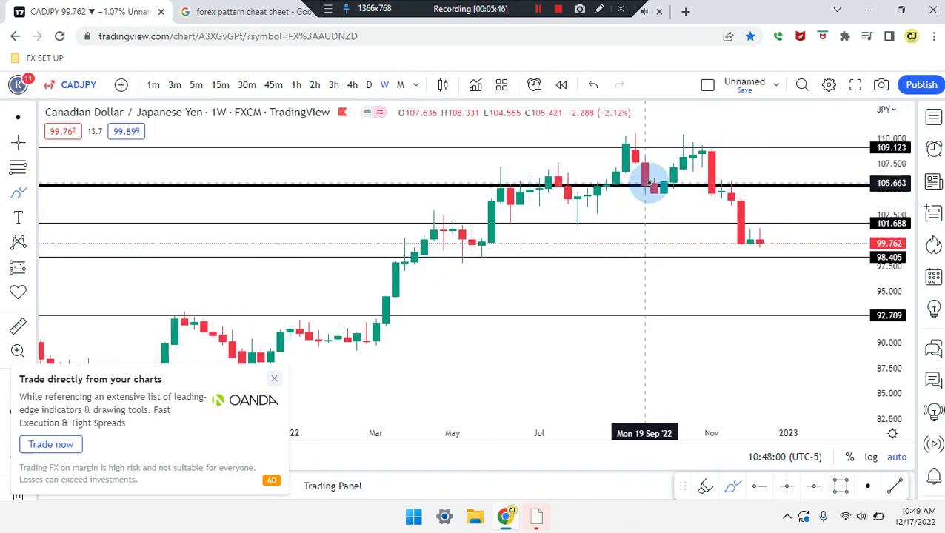
scroll(707, 242, up, 4)
scroll(707, 242, up, 2)
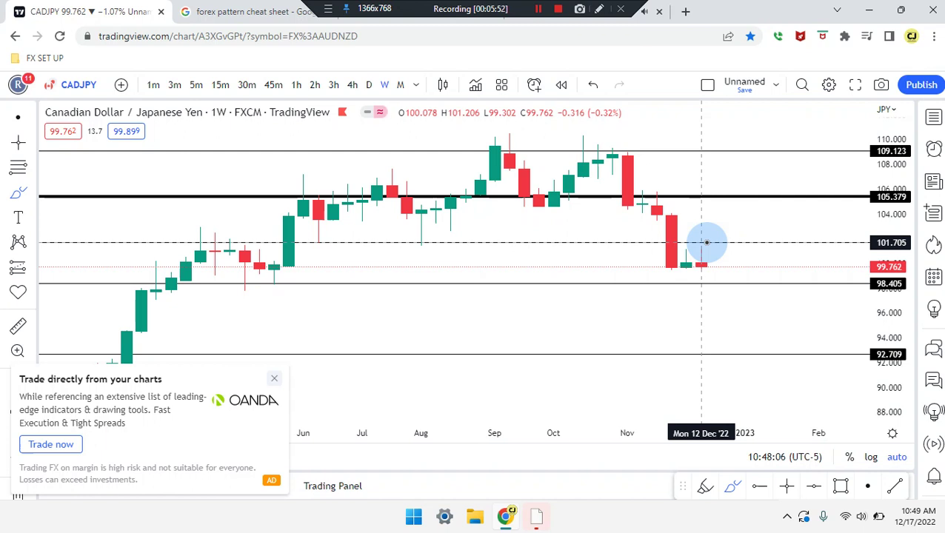
click(707, 242)
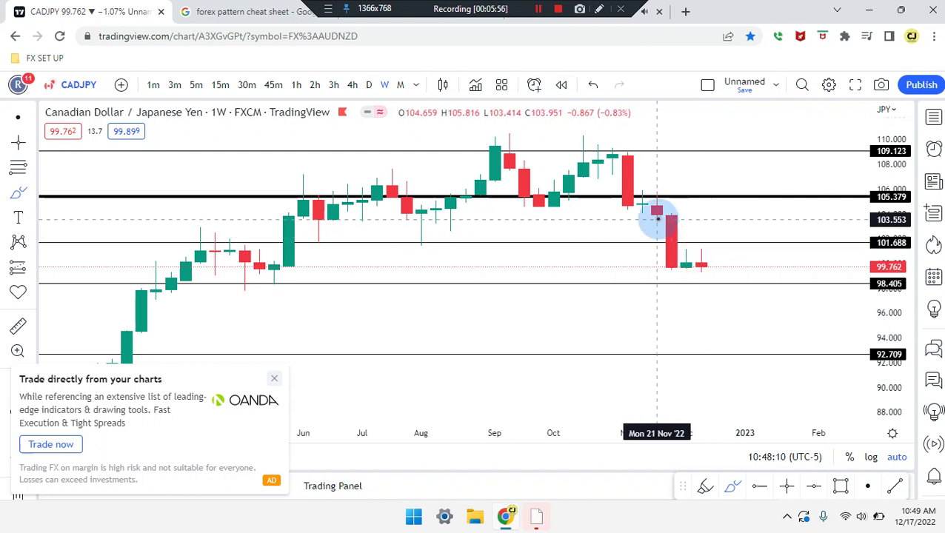
- Sketch the 110 resistance top and August–November swings toward the recent low, undoing the last stroke
drag(452, 144, 671, 151)
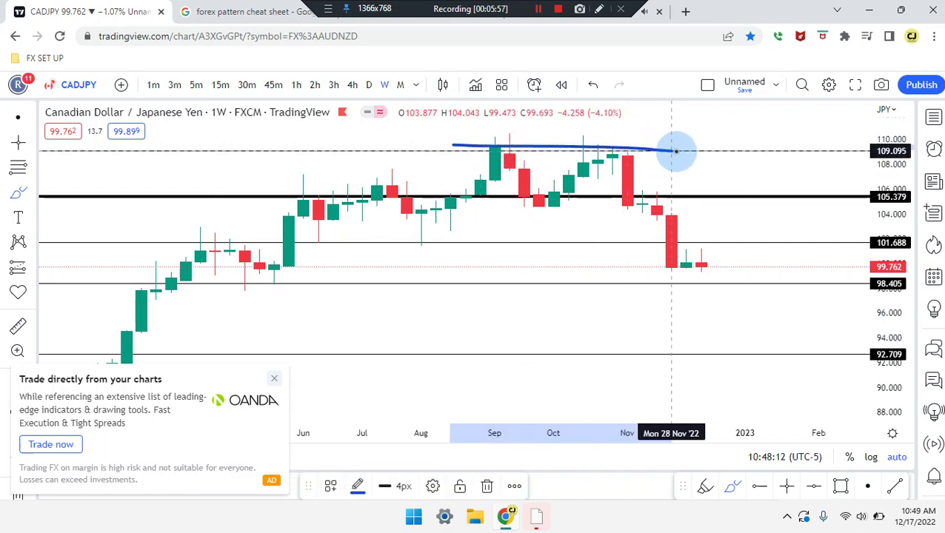
mouse_move(466, 215)
mouse_down()
mouse_move(506, 152)
mouse_move(552, 197)
mouse_move(629, 211)
mouse_move(634, 228)
mouse_move(654, 205)
mouse_move(669, 264)
mouse_up()
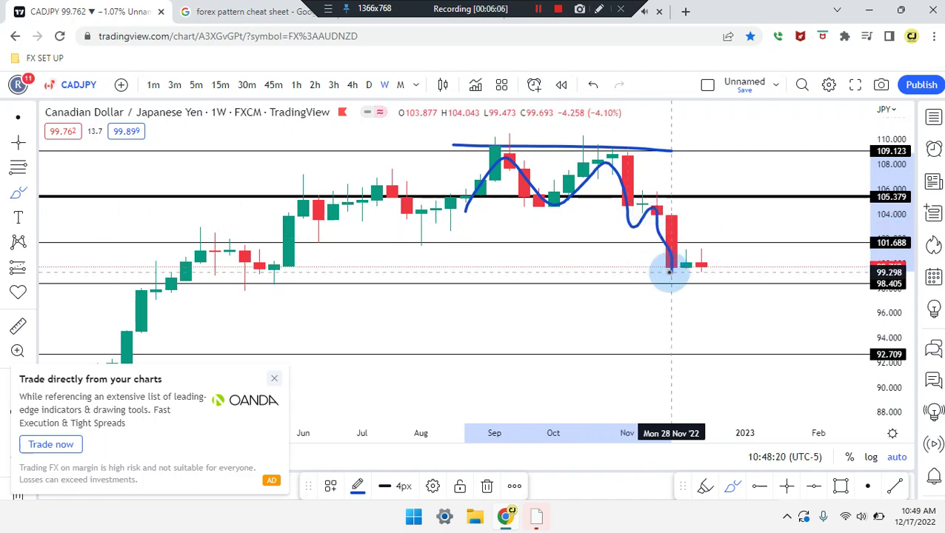
mouse_move(670, 273)
mouse_down()
mouse_move(706, 245)
mouse_move(717, 248)
mouse_move(654, 270)
mouse_move(655, 244)
mouse_move(730, 303)
mouse_move(753, 266)
mouse_move(790, 353)
mouse_up()
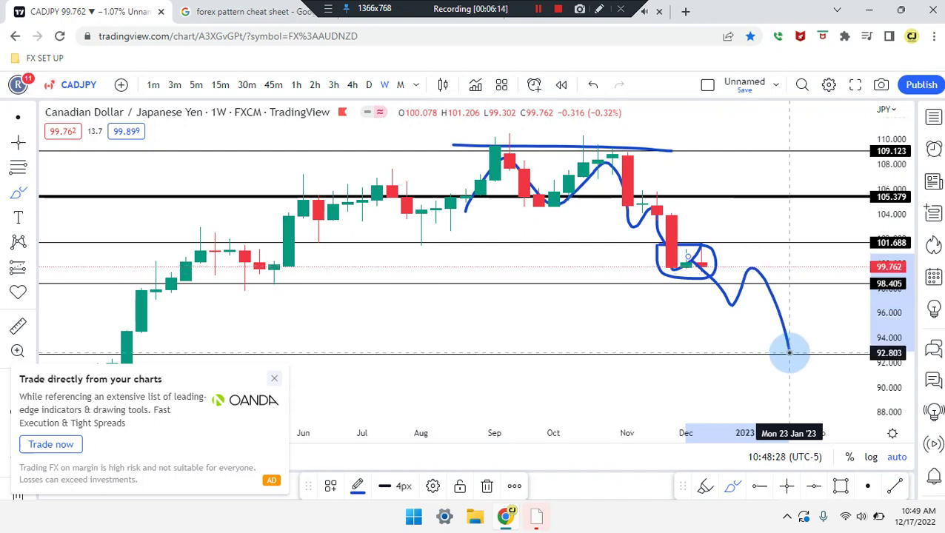
key(ctrl+z)
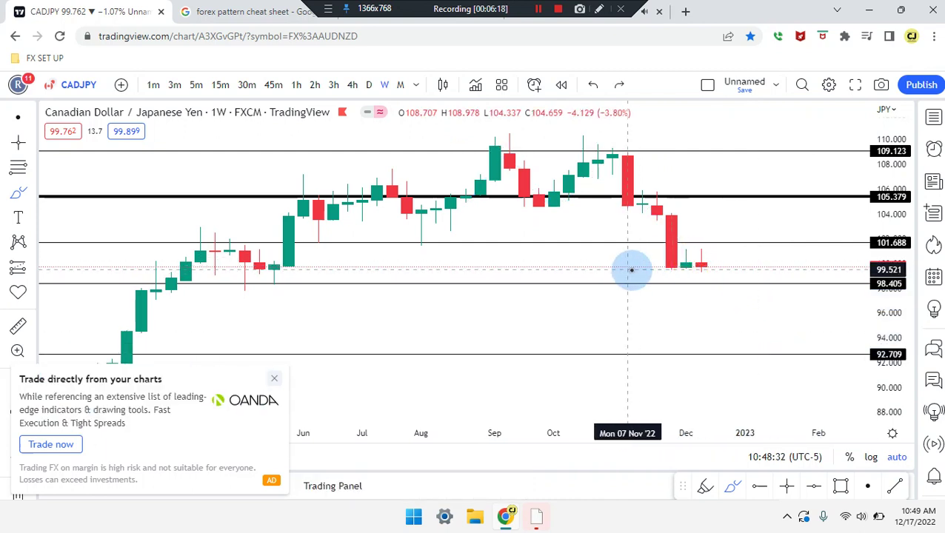
drag(630, 270, 775, 275)
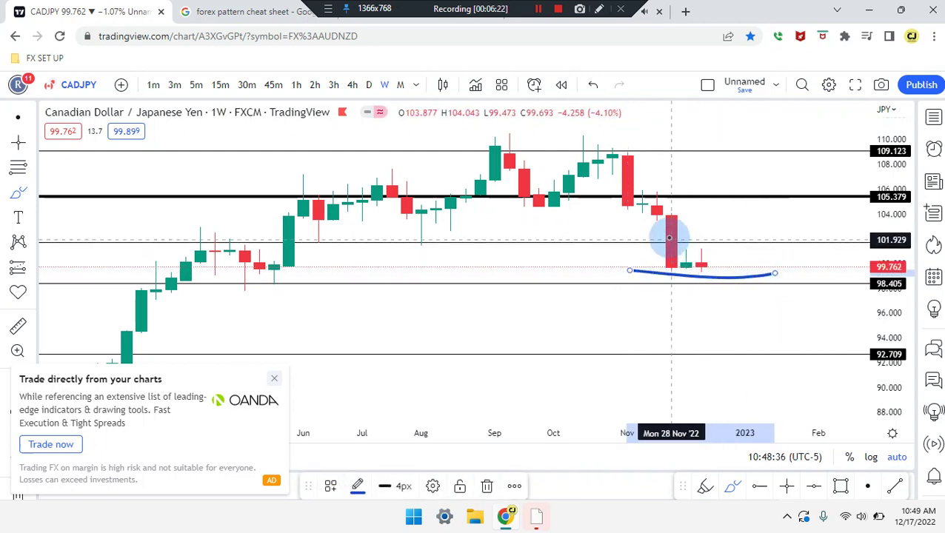
mouse_move(666, 237)
mouse_down()
mouse_move(681, 272)
mouse_move(688, 264)
mouse_move(709, 269)
mouse_move(729, 214)
mouse_move(744, 239)
mouse_move(774, 186)
mouse_up()
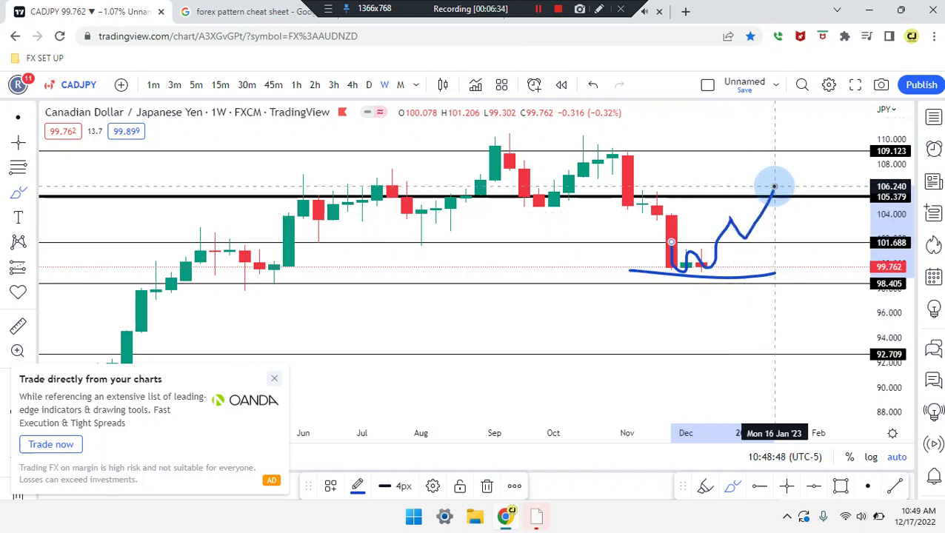
key(ctrl+z)
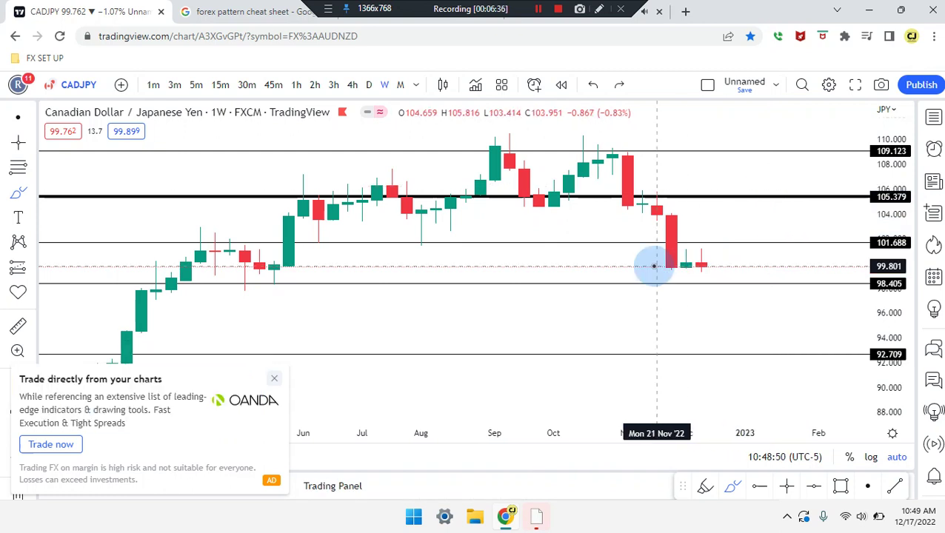
scroll(654, 265, down, 2)
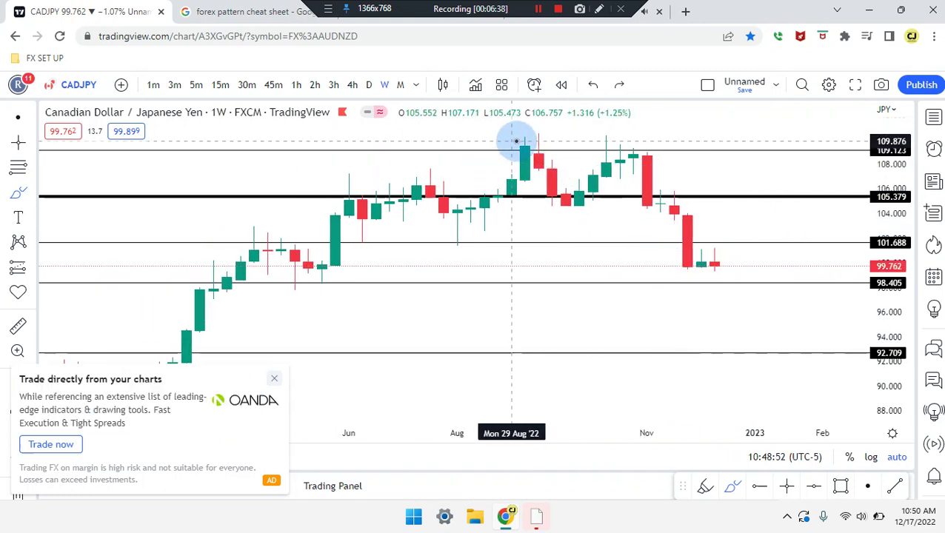
- Switch to the daily chart and mark a level over the late-November consolidation candles
click(367, 86)
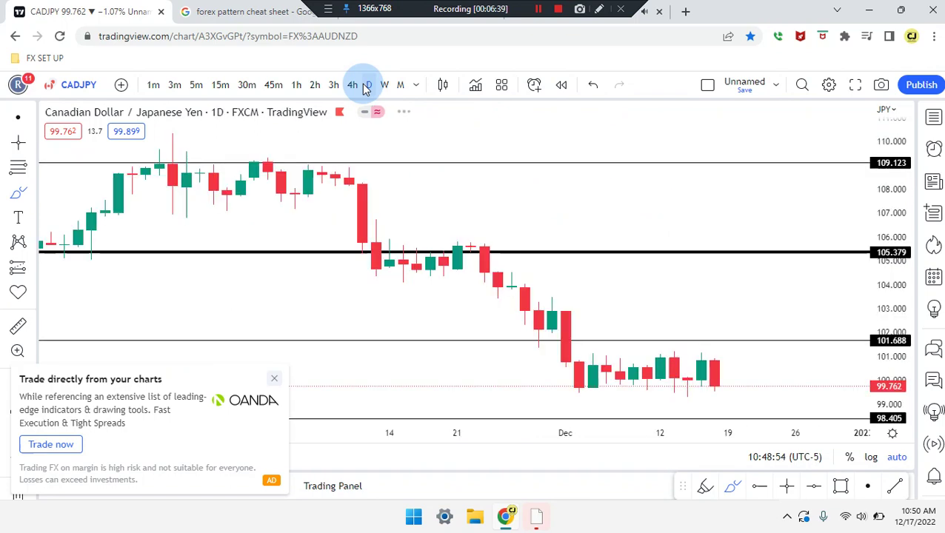
scroll(482, 174, right, 5)
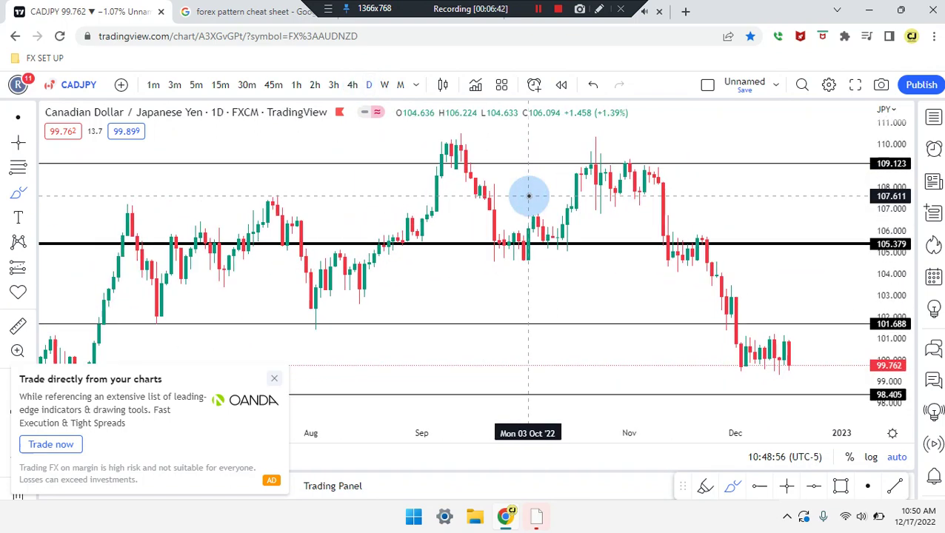
scroll(590, 244, down, 2)
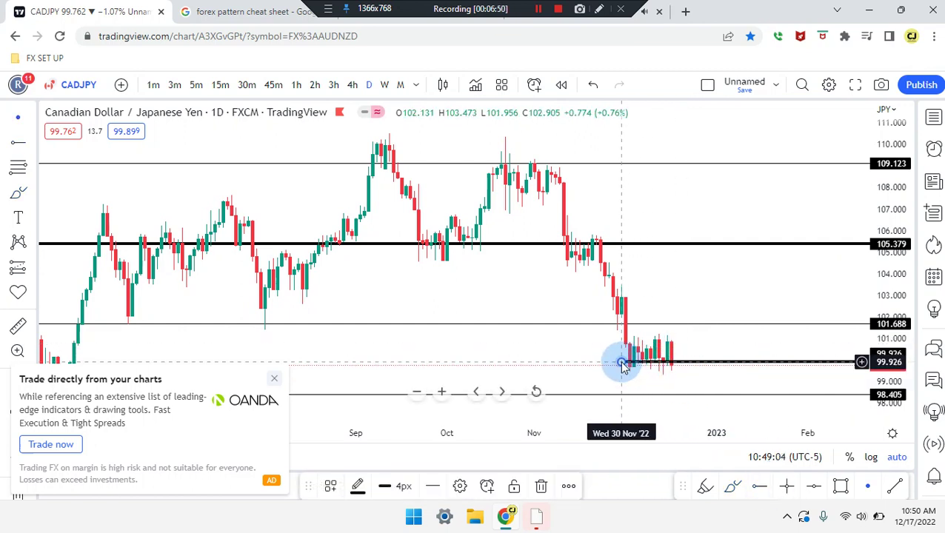
scroll(683, 367, up, 2)
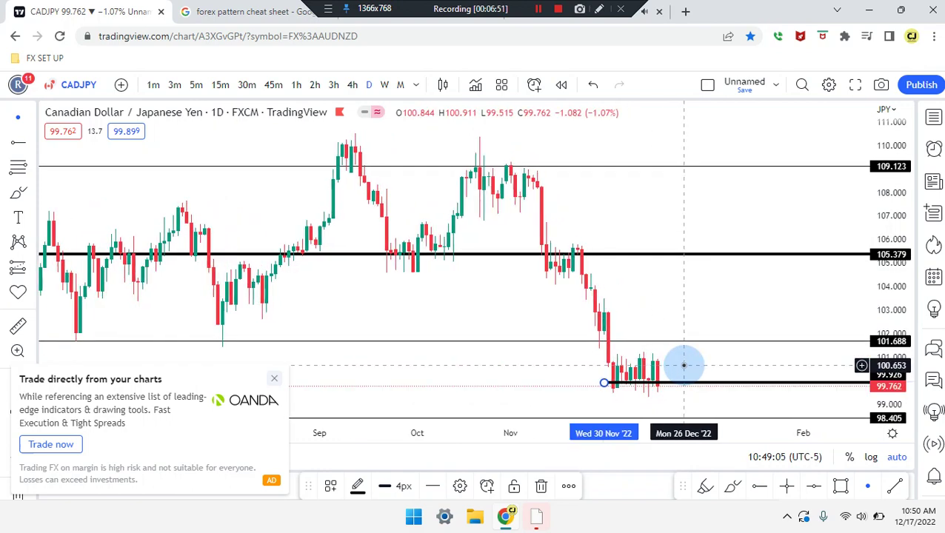
scroll(704, 380, down, 1)
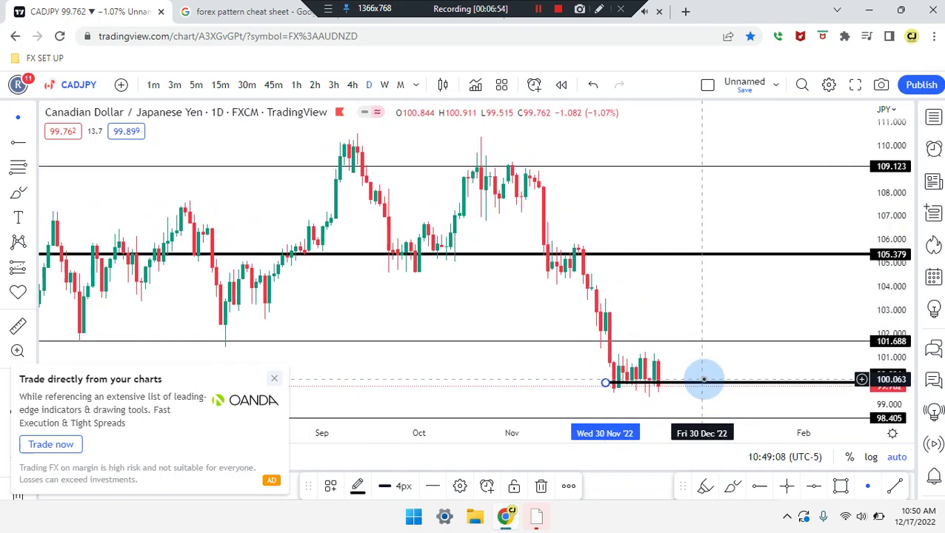
click(707, 486)
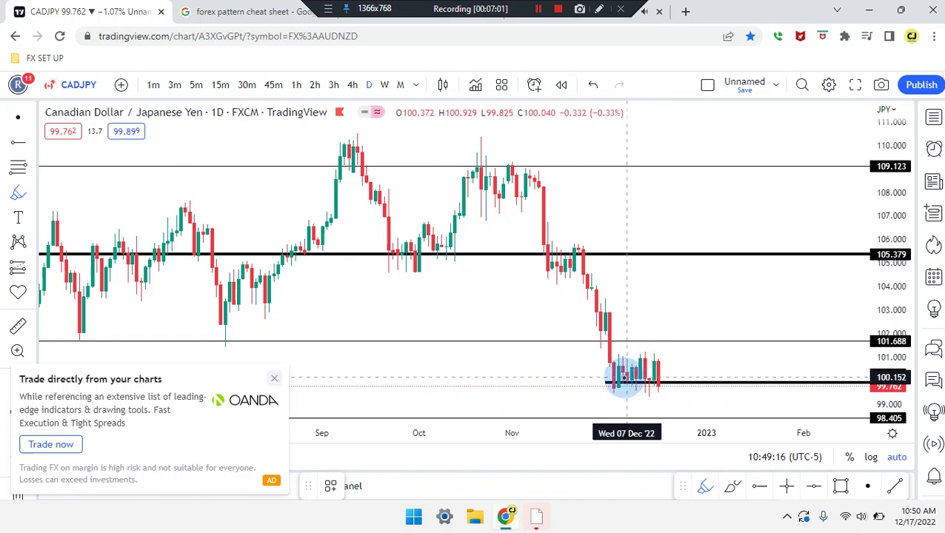
drag(604, 379, 676, 377)
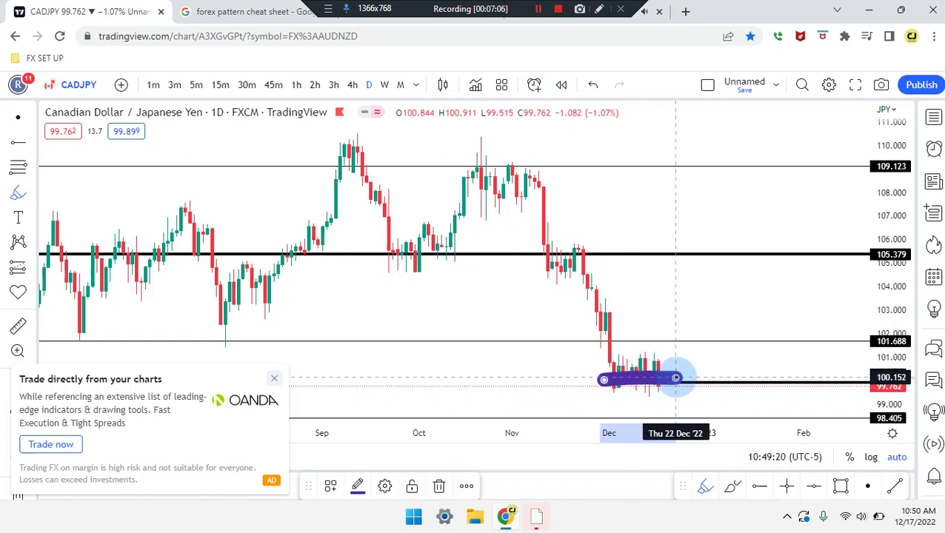
click(676, 378)
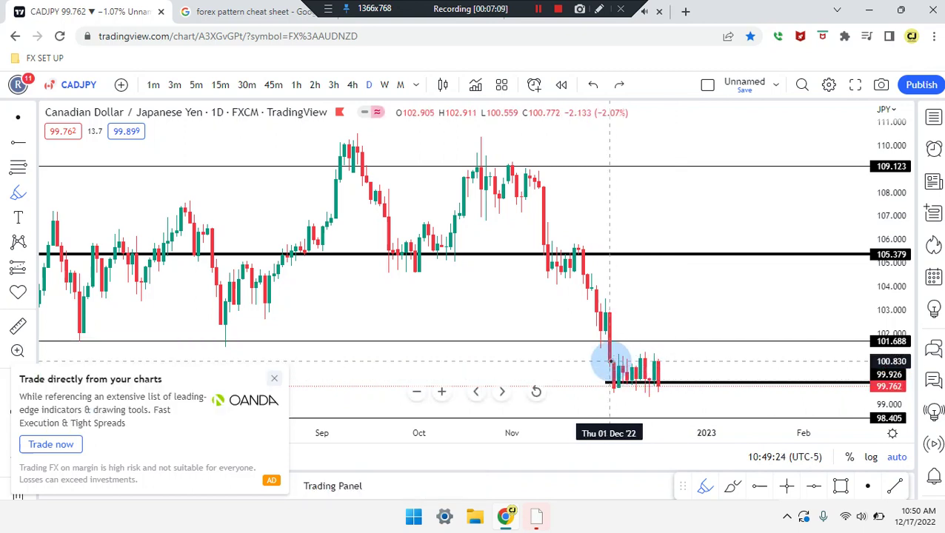
- Sketch and undo a path from mid-August into November, then move to the 4-hour timeframe
mouse_move(265, 297)
mouse_down()
mouse_move(354, 172)
mouse_move(430, 249)
mouse_move(495, 157)
mouse_up()
mouse_move(508, 204)
mouse_down()
mouse_move(543, 280)
mouse_move(574, 249)
mouse_move(599, 289)
mouse_move(605, 331)
mouse_move(622, 297)
mouse_move(621, 381)
mouse_move(635, 363)
mouse_move(653, 363)
mouse_move(698, 437)
mouse_up()
key(ctrl+z)
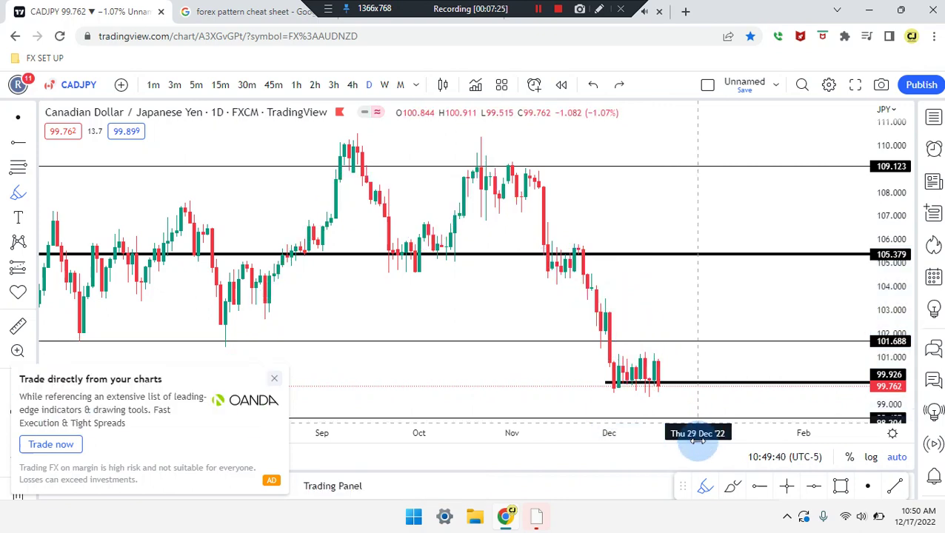
scroll(696, 386, down, 5)
scroll(694, 386, up, 6)
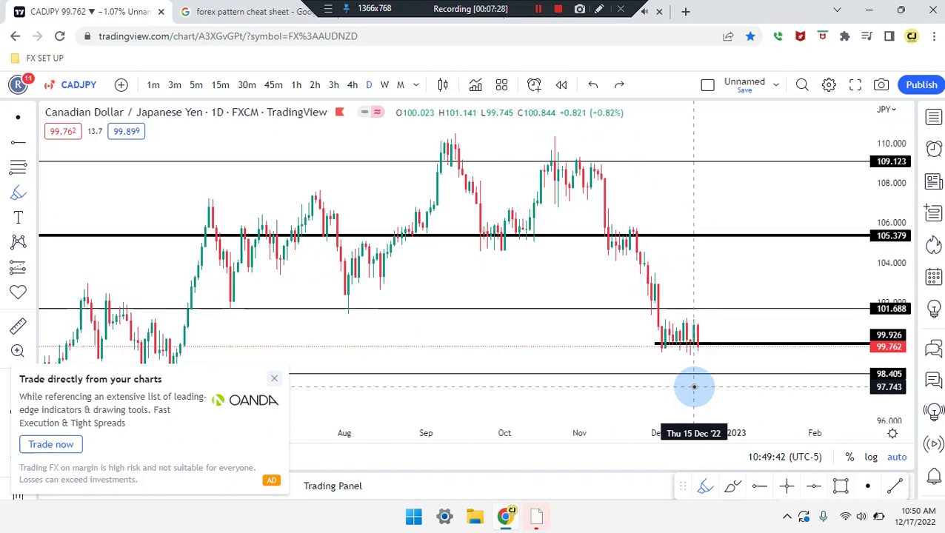
scroll(642, 391, up, 3)
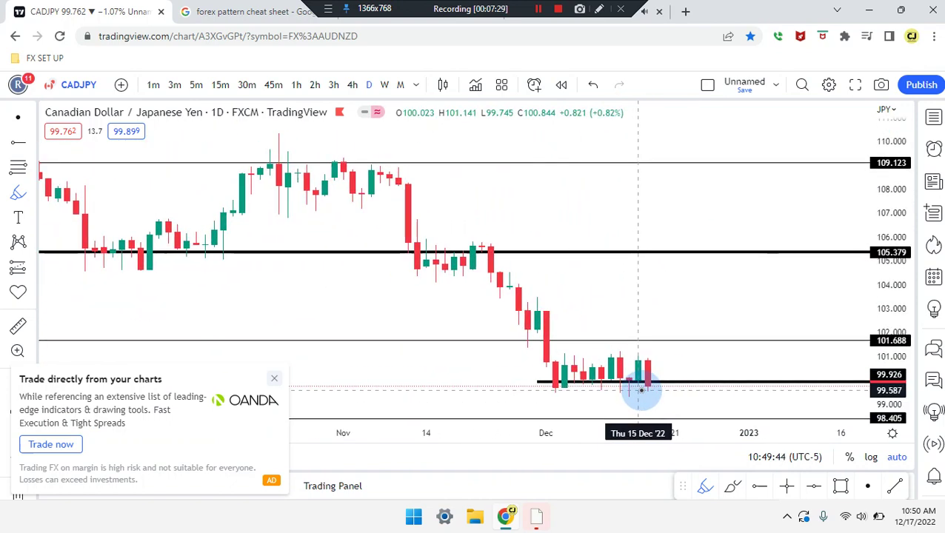
scroll(545, 369, up, 3)
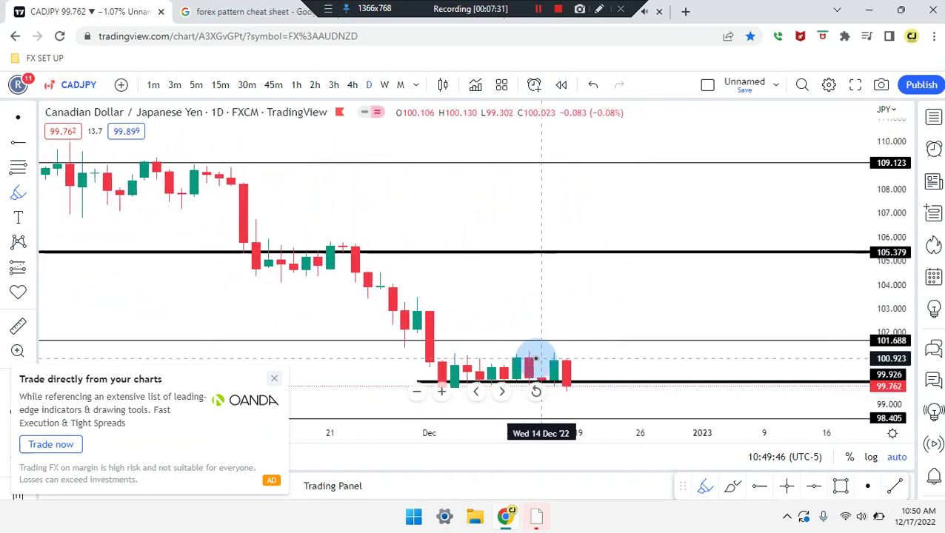
click(350, 86)
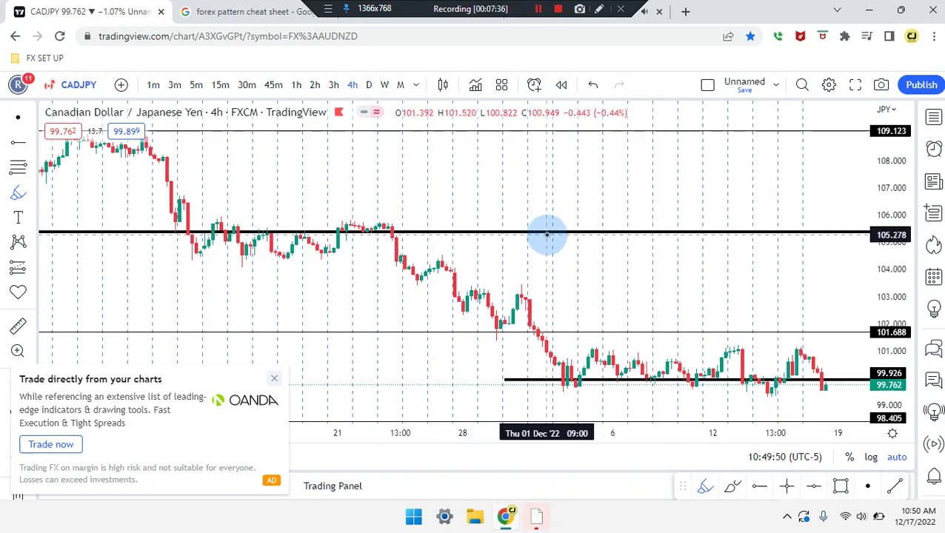
- Draw an orange rectangle from about 99.573 to 100.326 boxing December's consolidation
scroll(603, 270, up, 3)
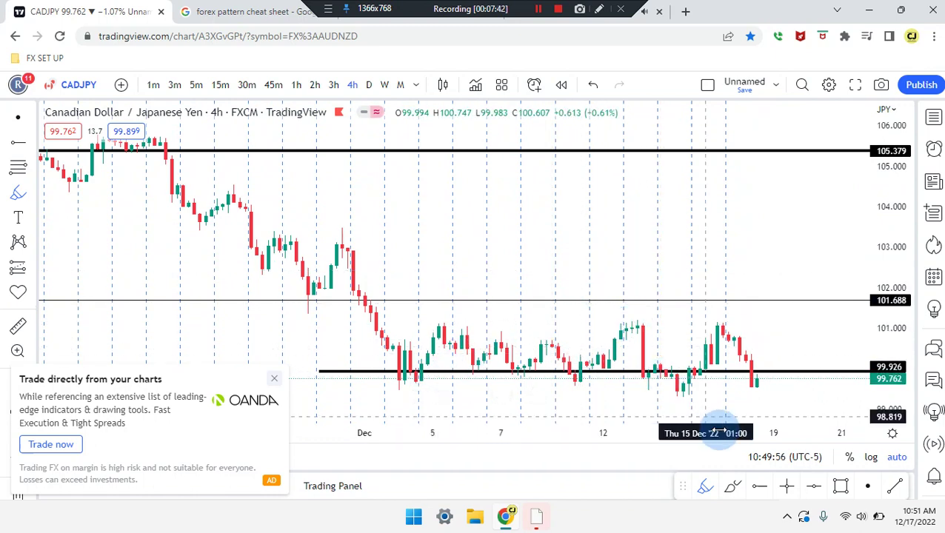
click(843, 493)
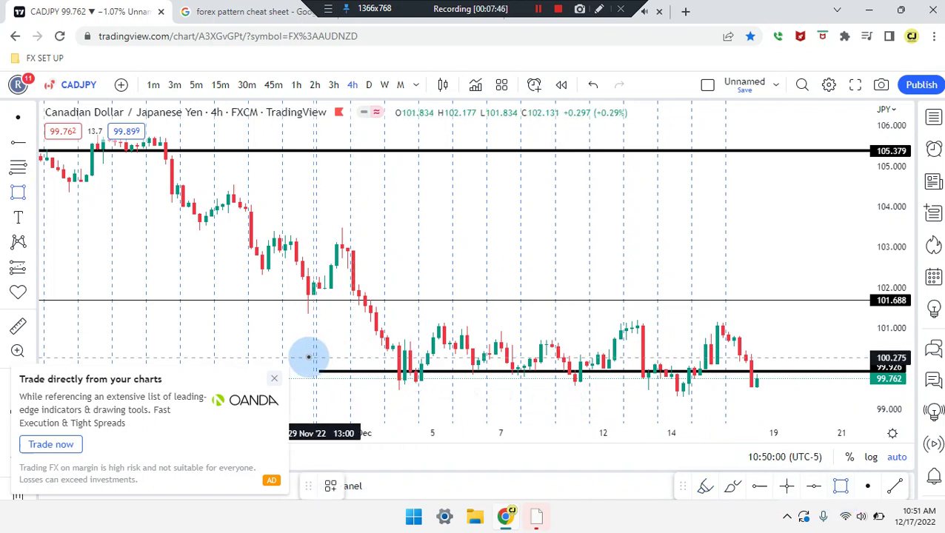
mouse_move(307, 355)
mouse_down()
mouse_move(804, 374)
mouse_move(849, 401)
mouse_up()
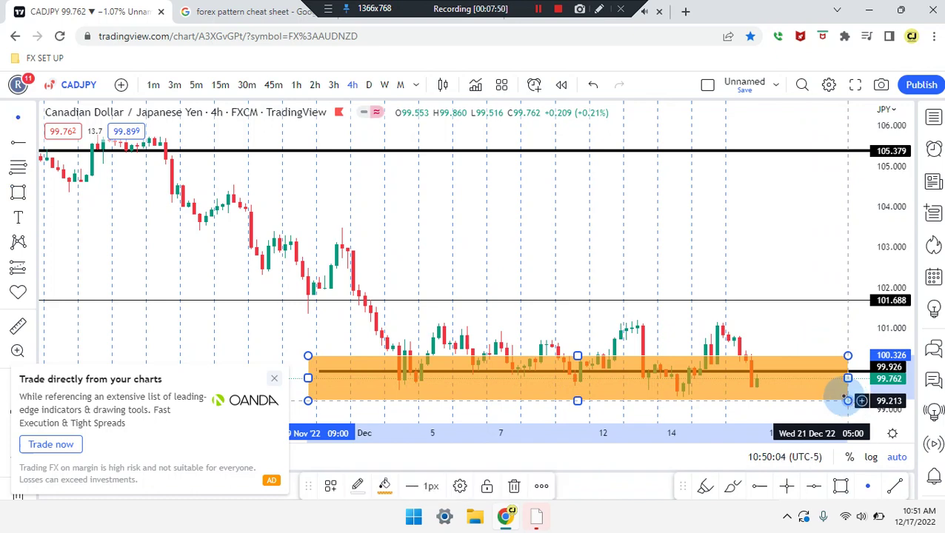
drag(848, 401, 843, 386)
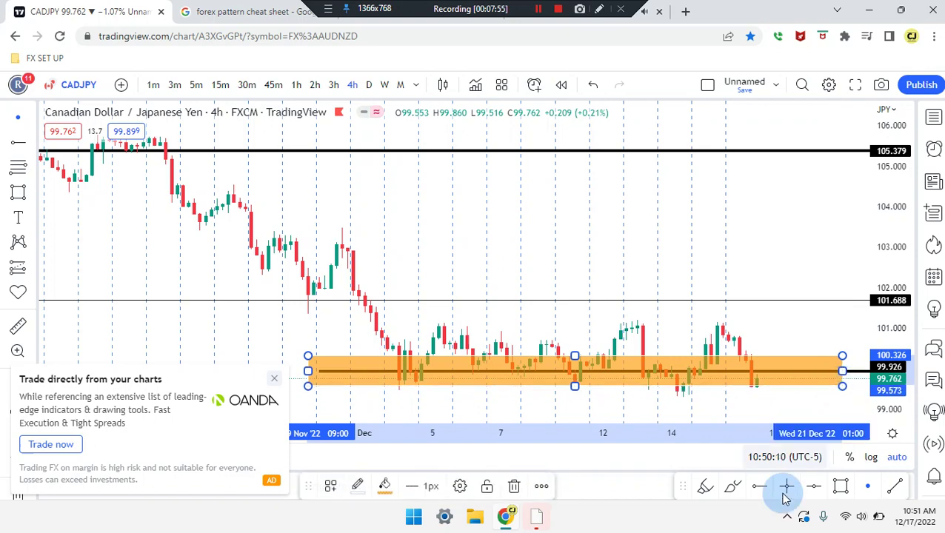
click(706, 487)
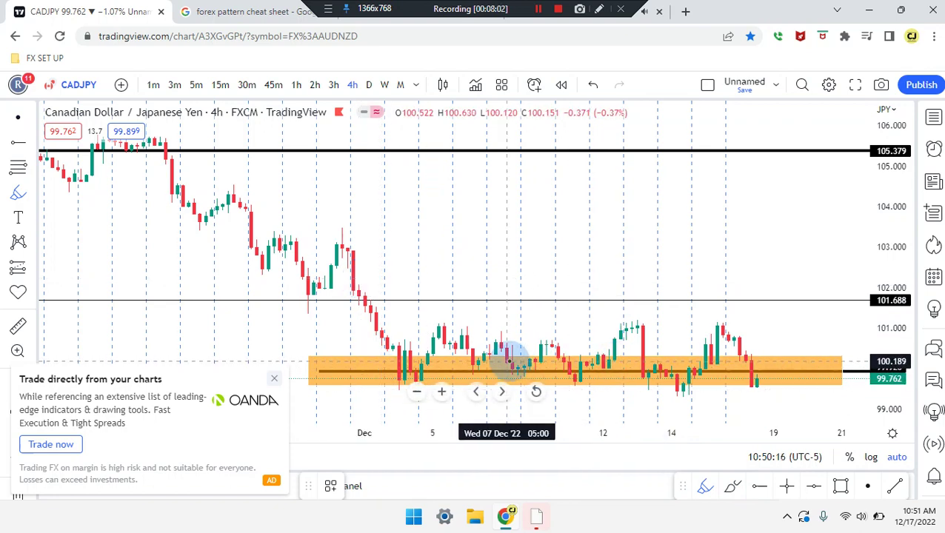
mouse_move(375, 314)
mouse_down()
mouse_move(412, 380)
mouse_move(501, 311)
mouse_up()
mouse_move(533, 340)
mouse_down()
mouse_move(576, 380)
mouse_move(637, 329)
mouse_move(672, 391)
mouse_move(728, 323)
mouse_up()
mouse_move(748, 360)
mouse_down()
mouse_move(763, 394)
mouse_move(801, 311)
mouse_up()
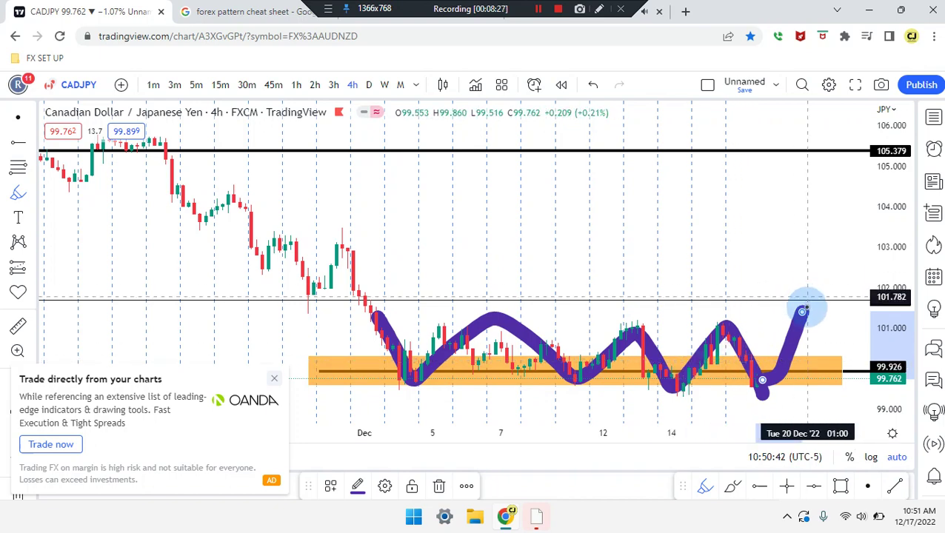
mouse_move(802, 315)
mouse_down()
mouse_move(821, 264)
mouse_move(850, 315)
mouse_move(889, 211)
mouse_up()
key(ctrl+z)
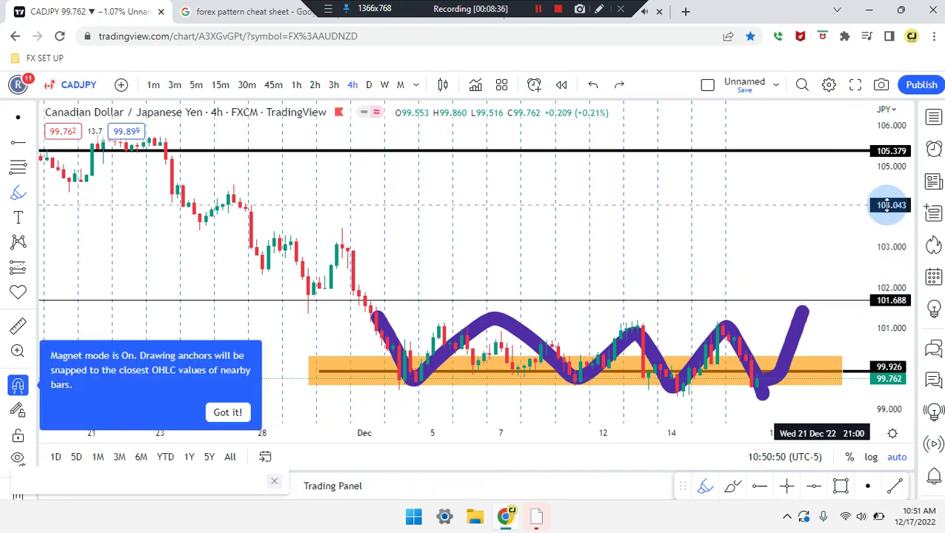
key(ctrl+z)
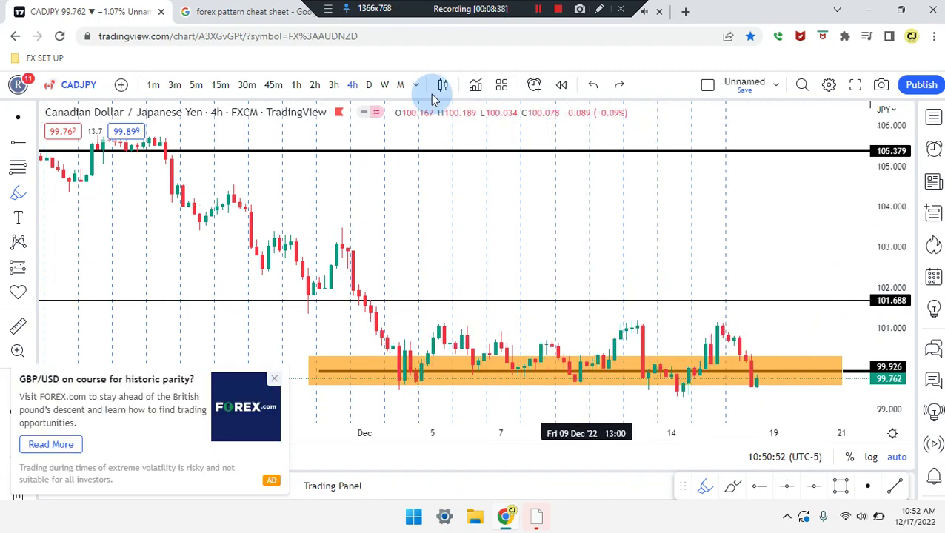
- Switch to 3-hour candles and try projected-rise brush paths, undoing them all
click(333, 84)
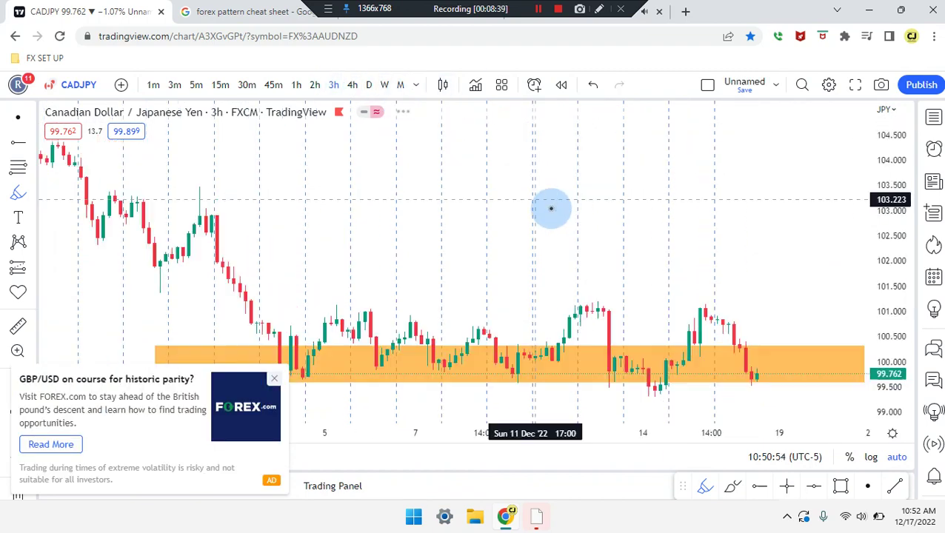
scroll(551, 207, up, 5)
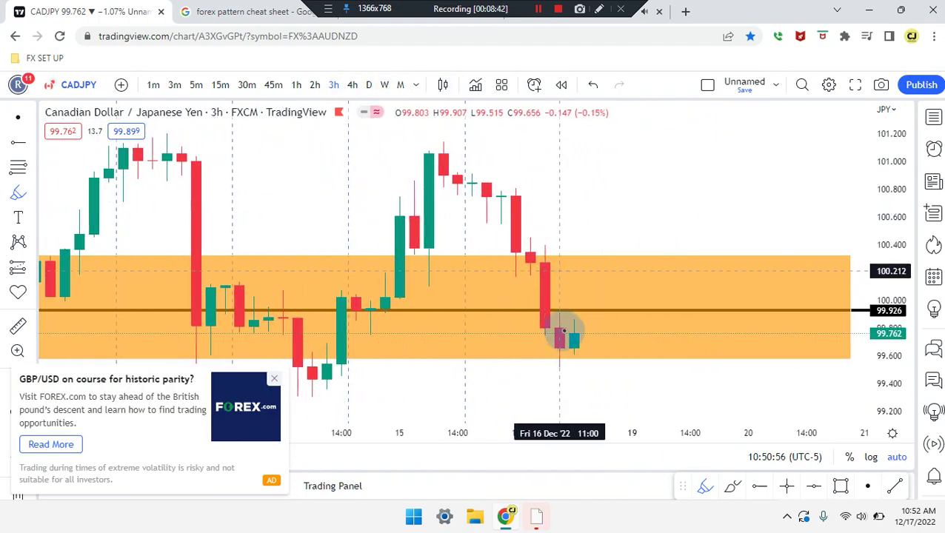
drag(601, 344, 608, 344)
key(ctrl+z)
key(Left)
key(Left)
key(Left)
key(Left)
key(Left)
key(Left)
mouse_move(408, 362)
mouse_down()
mouse_move(430, 354)
mouse_move(498, 157)
mouse_up()
mouse_move(572, 272)
mouse_down()
mouse_move(612, 331)
mouse_move(660, 306)
mouse_move(565, 332)
mouse_up()
key(ctrl+z)
key(ctrl+z)
key(ctrl+z)
key(ctrl+z)
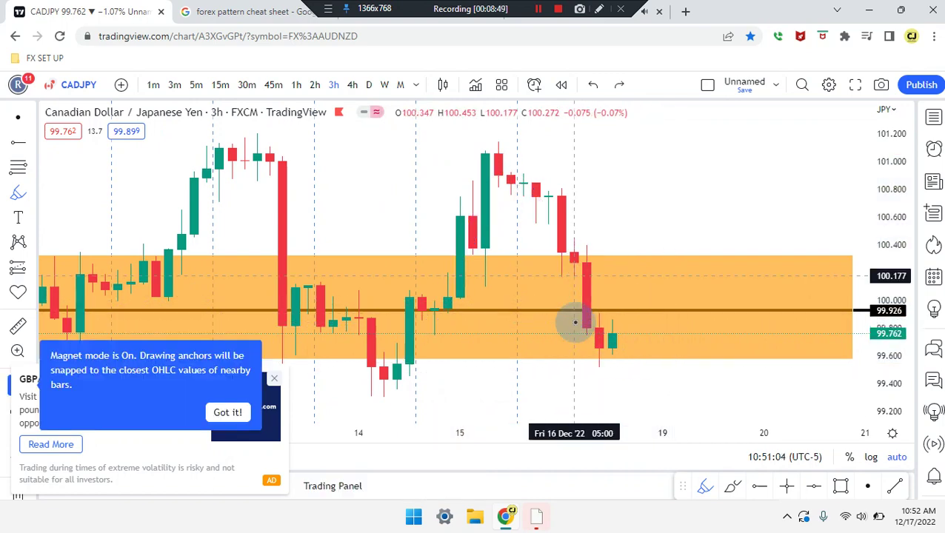
- Move to 2-hour candles on the latest bars, undo a trial zigzag path, dismiss the magnet notice
click(314, 85)
drag(458, 177, 457, 180)
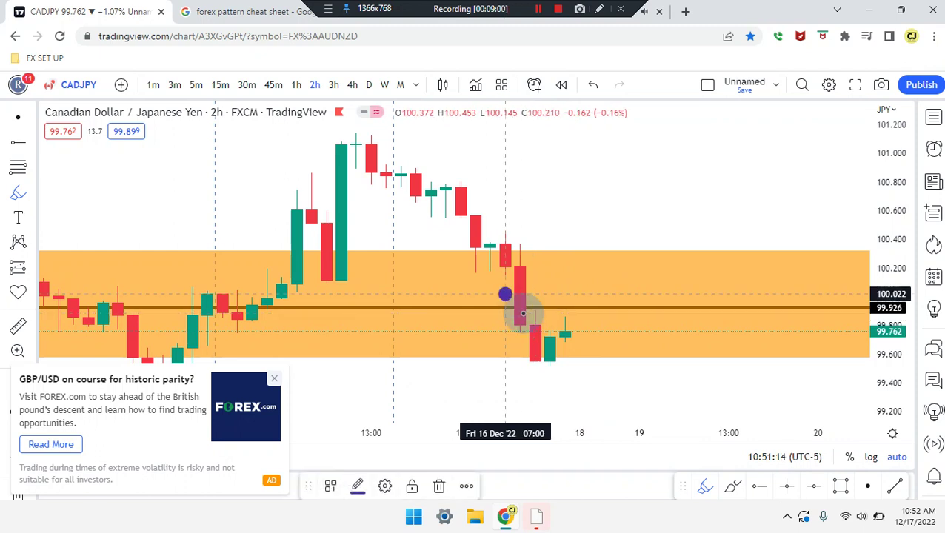
drag(516, 304, 550, 355)
drag(569, 322, 608, 374)
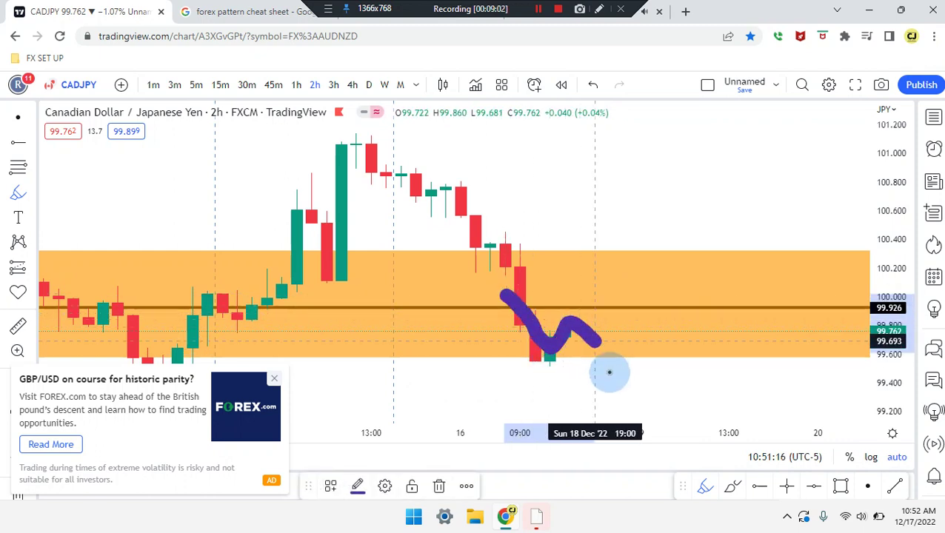
key(ctrl+z)
click(609, 373)
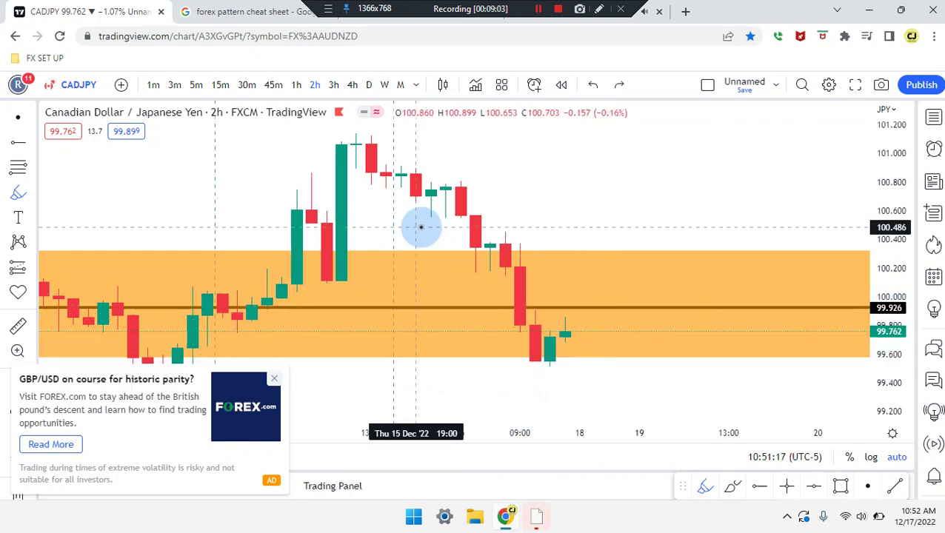
- Switch to 1-hour candles and undo a trial downward path through the latest candles
click(296, 85)
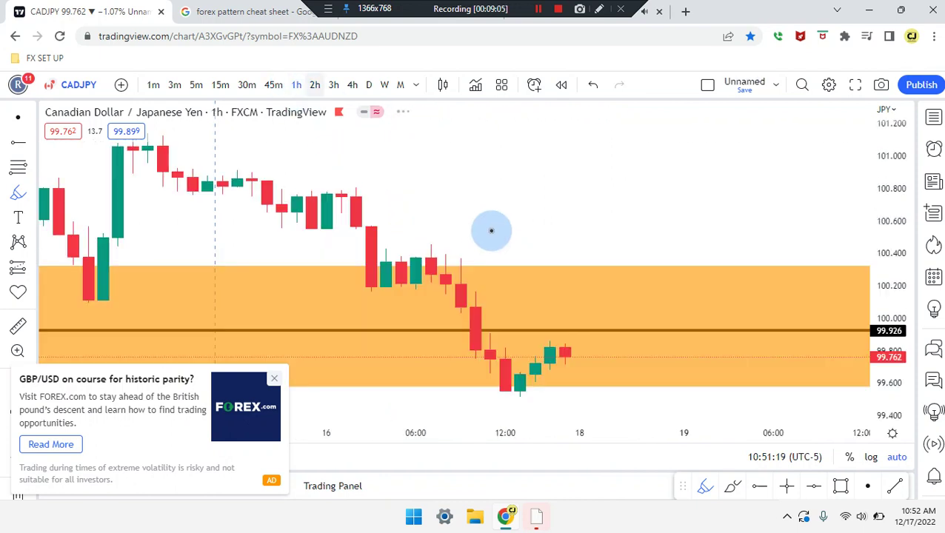
click(461, 307)
mouse_move(461, 307)
mouse_down()
mouse_move(506, 379)
mouse_move(552, 348)
mouse_move(583, 368)
mouse_move(628, 304)
mouse_up()
key(ctrl+z)
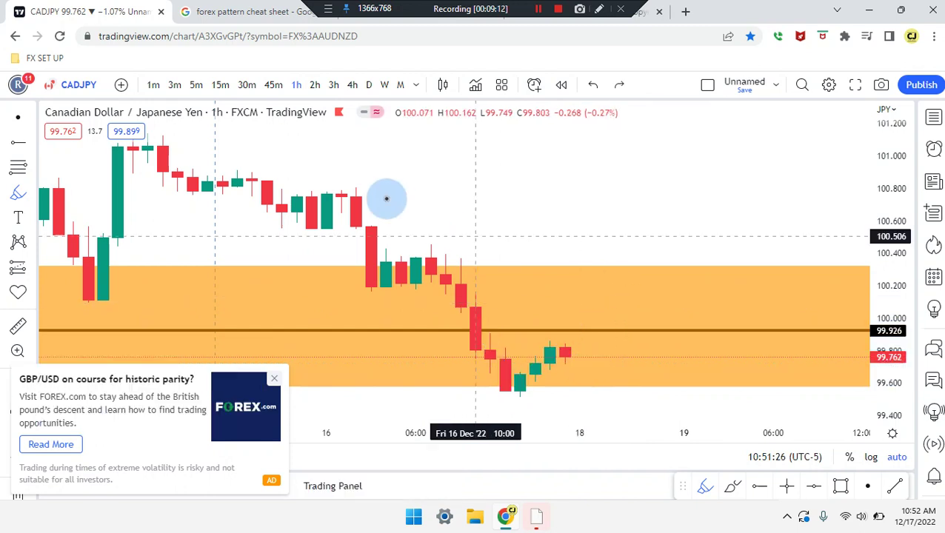
- On 45-minute candles, try short strokes near 99.926 and undo each one
click(274, 93)
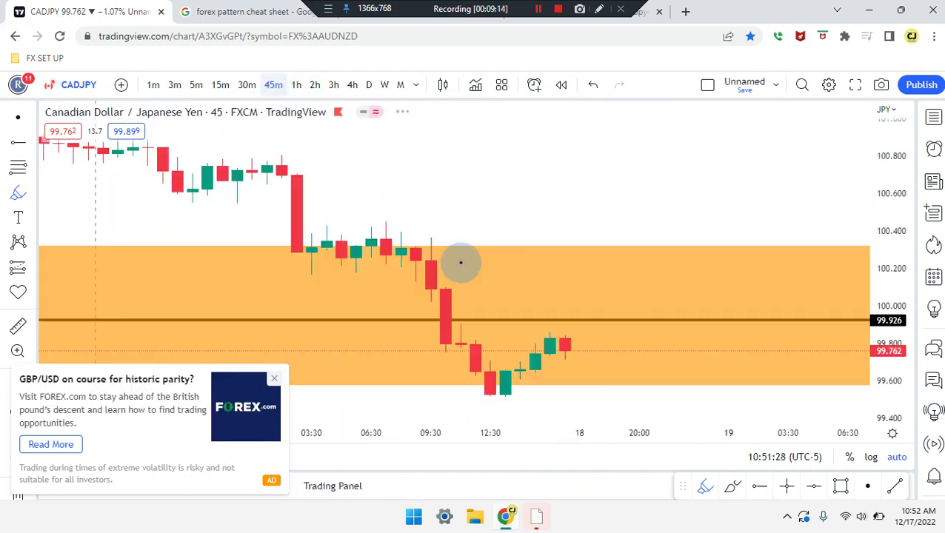
drag(548, 346, 582, 346)
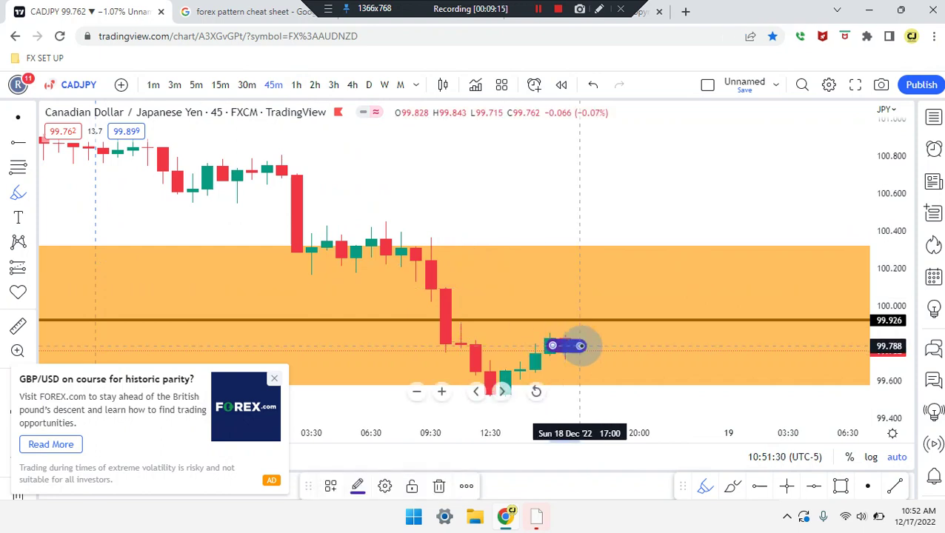
key(ctrl+z)
drag(532, 320, 590, 319)
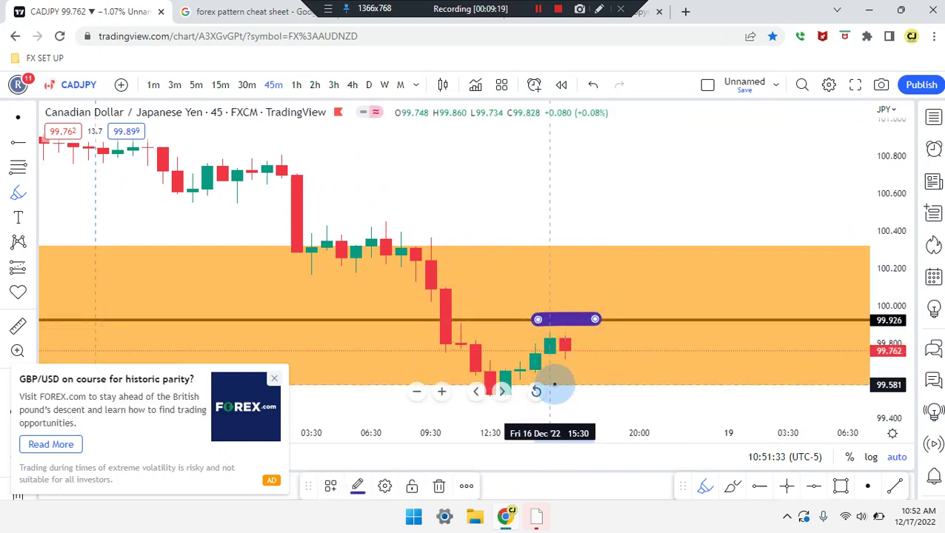
click(597, 383)
key(ctrl+z)
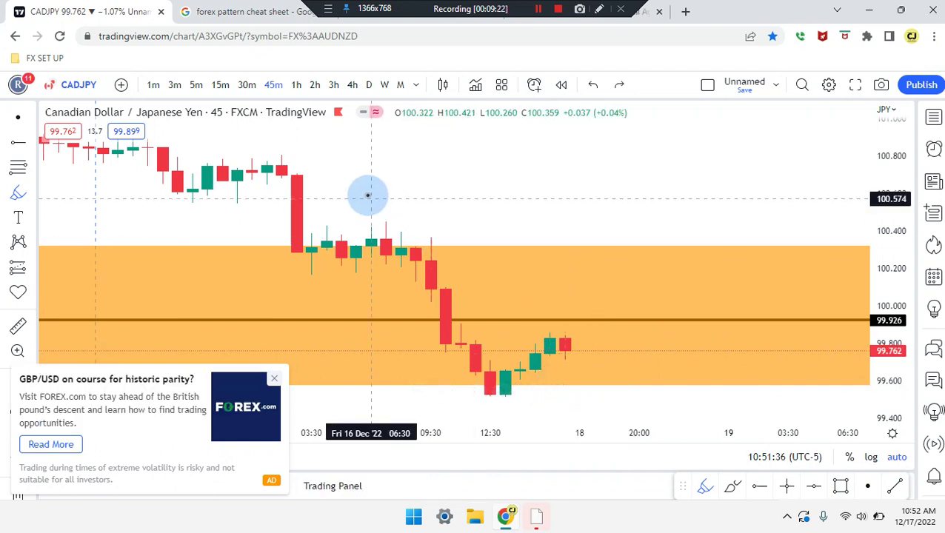
drag(531, 356, 609, 357)
key(ctrl+z)
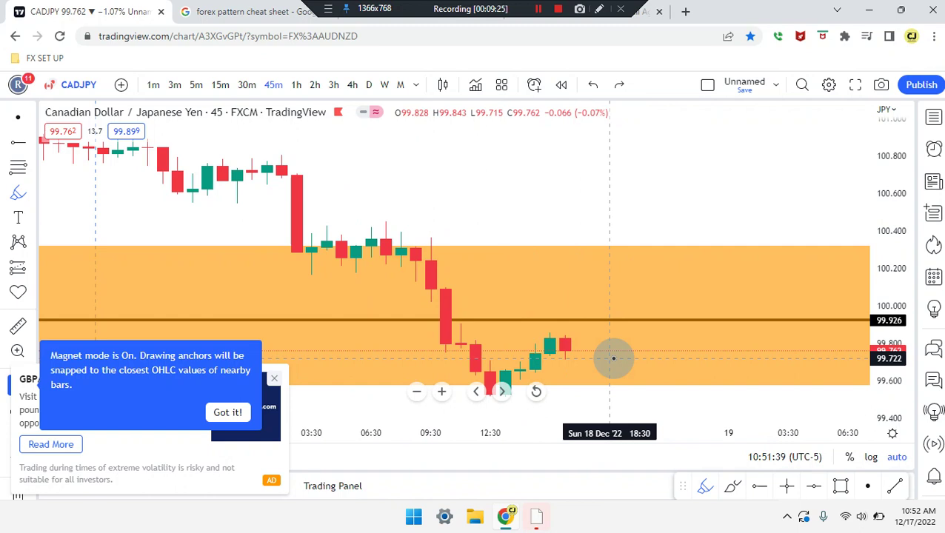
- Step through 30-minute to 15-minute candles, undoing flat and looped trial paths
click(246, 85)
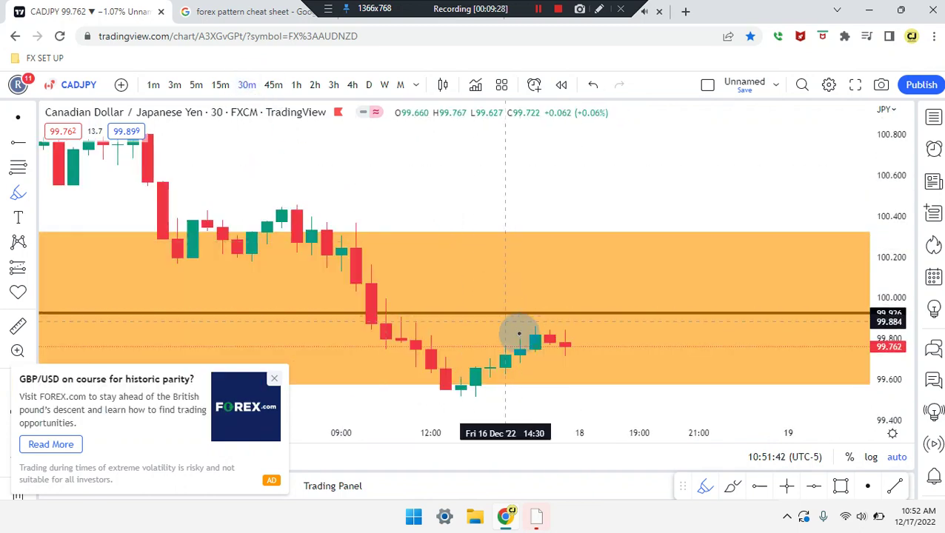
click(220, 85)
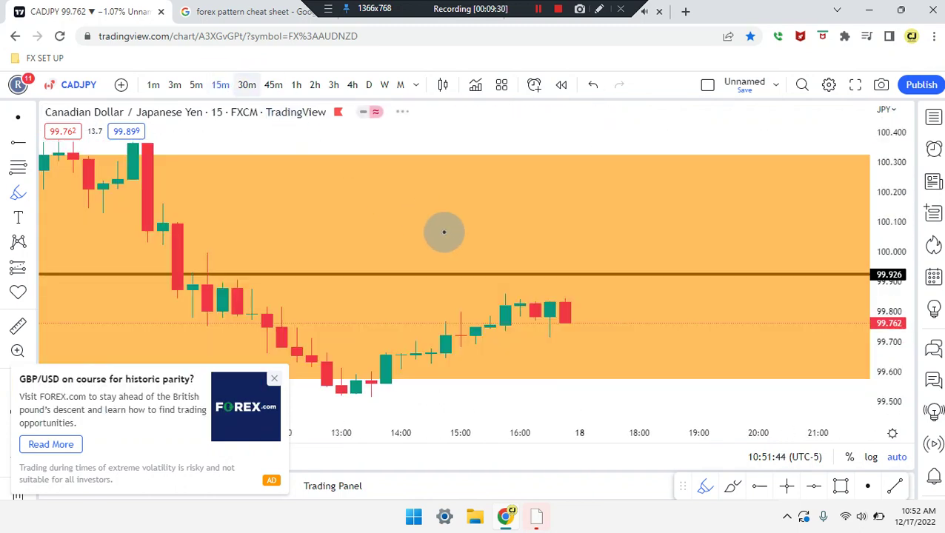
drag(503, 310, 593, 316)
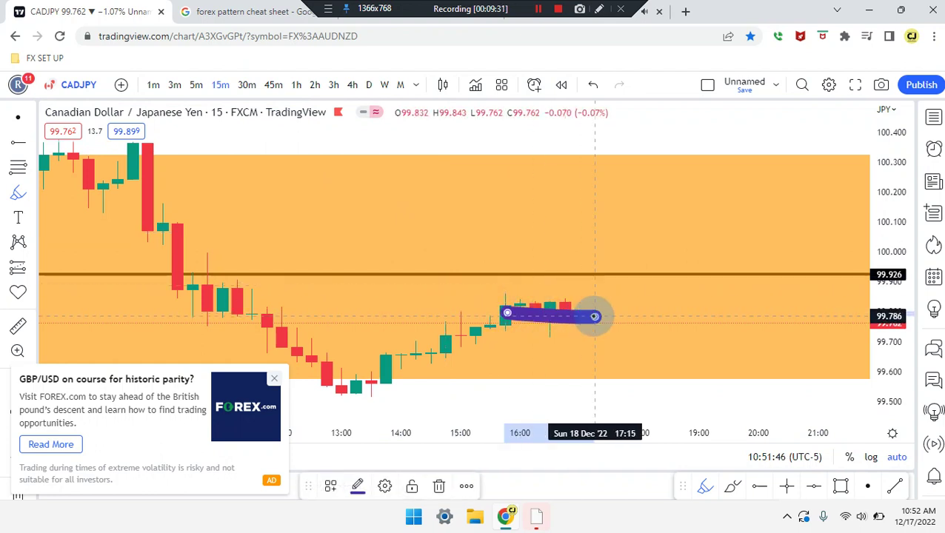
key(ctrl+z)
drag(504, 311, 585, 286)
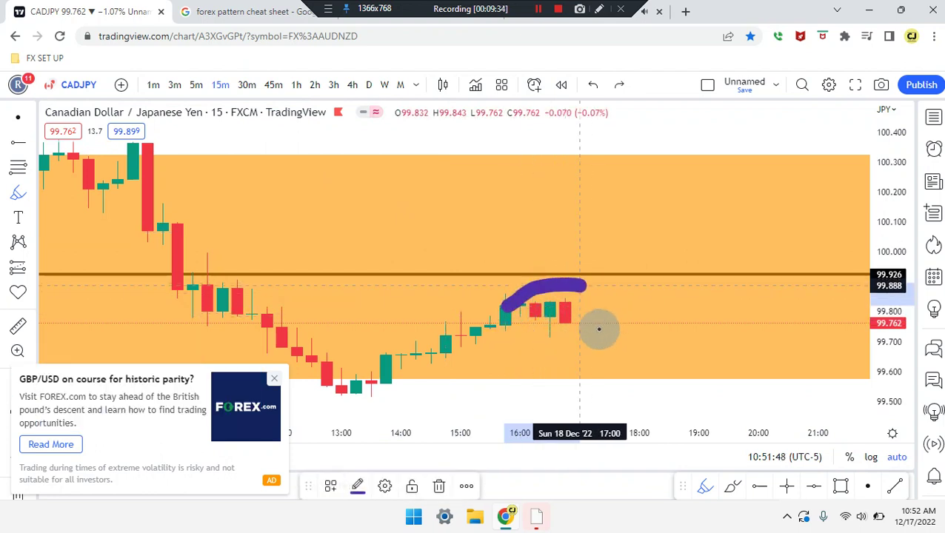
drag(601, 319, 518, 319)
key(ctrl+z)
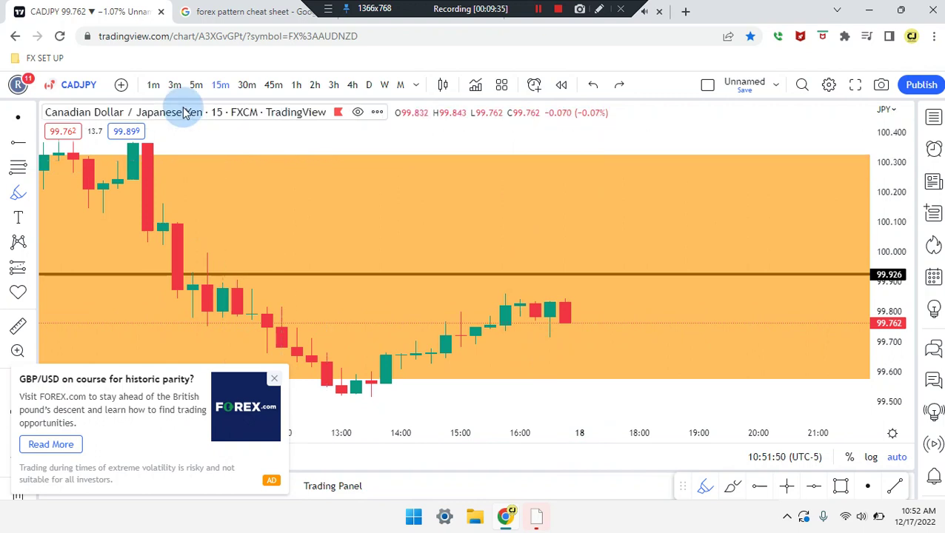
- On 5-minute candles, draw a purple freehand loop around the recent consolidation
click(196, 89)
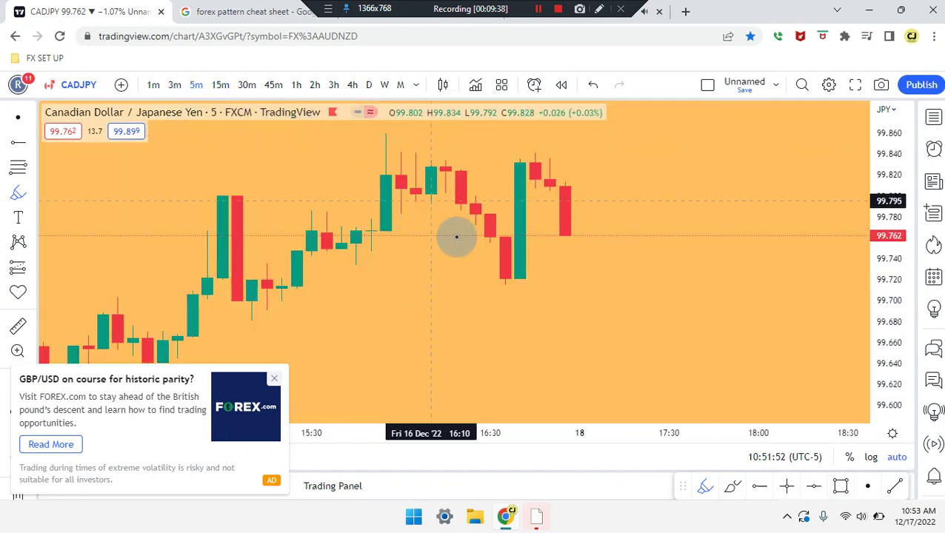
scroll(456, 237, down, 2)
mouse_move(391, 161)
mouse_down()
mouse_move(620, 134)
mouse_move(628, 178)
mouse_up()
drag(644, 229, 400, 211)
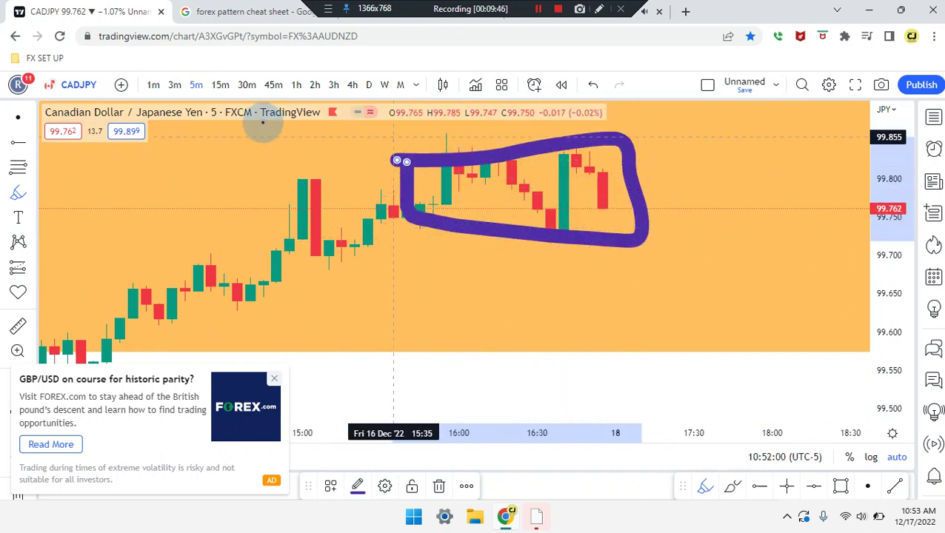
- Drop to 1-minute candles, discarding a trial zigzag, and brush a target level and dip
click(175, 85)
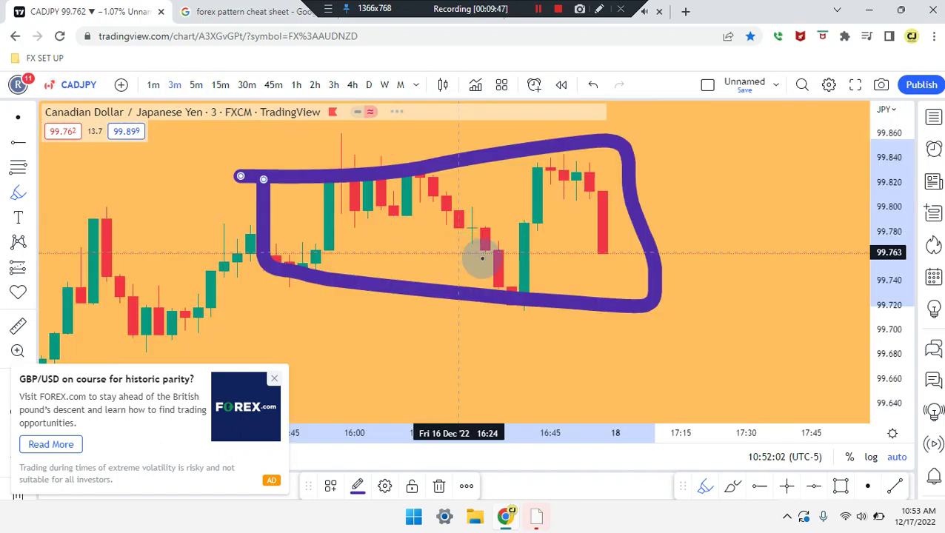
mouse_move(276, 281)
mouse_down()
mouse_move(404, 185)
mouse_move(533, 222)
mouse_move(563, 178)
mouse_move(631, 383)
mouse_up()
key(ctrl+z)
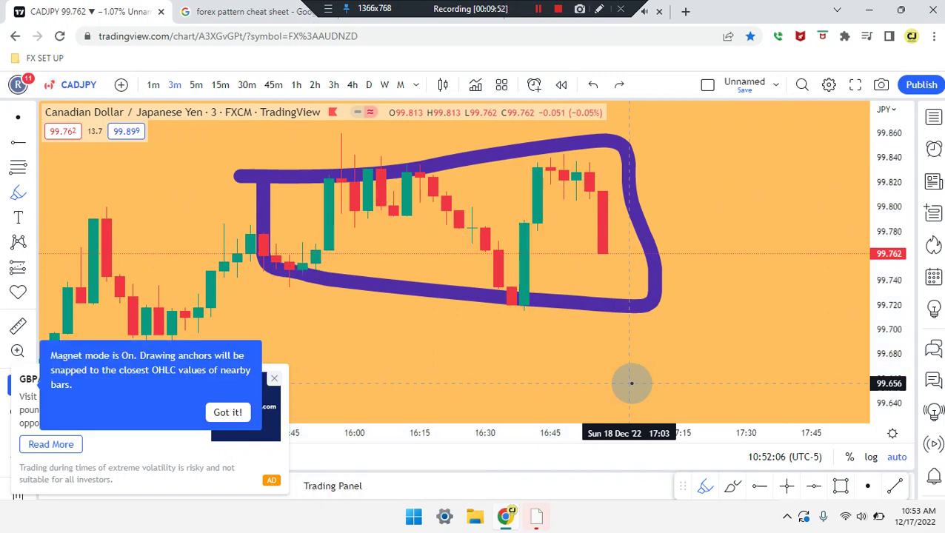
click(153, 85)
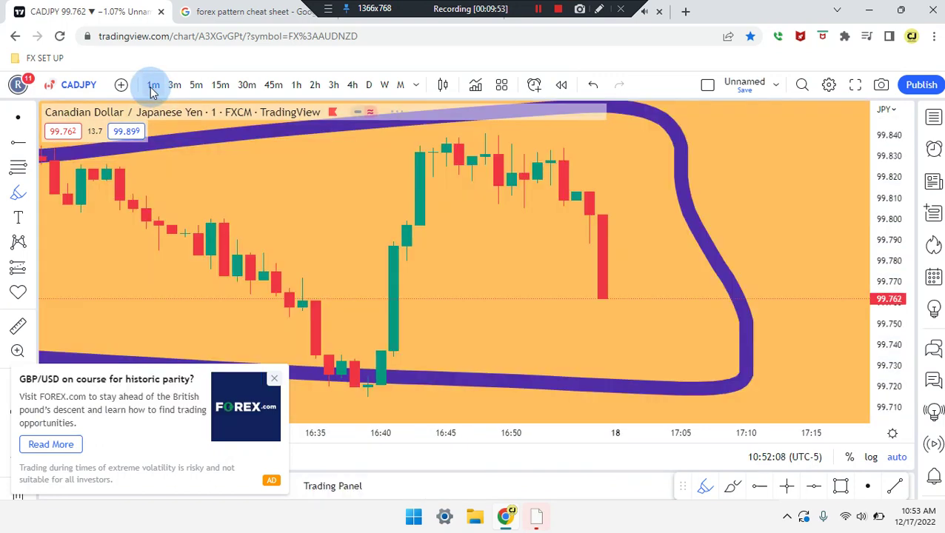
scroll(493, 298, up, 4)
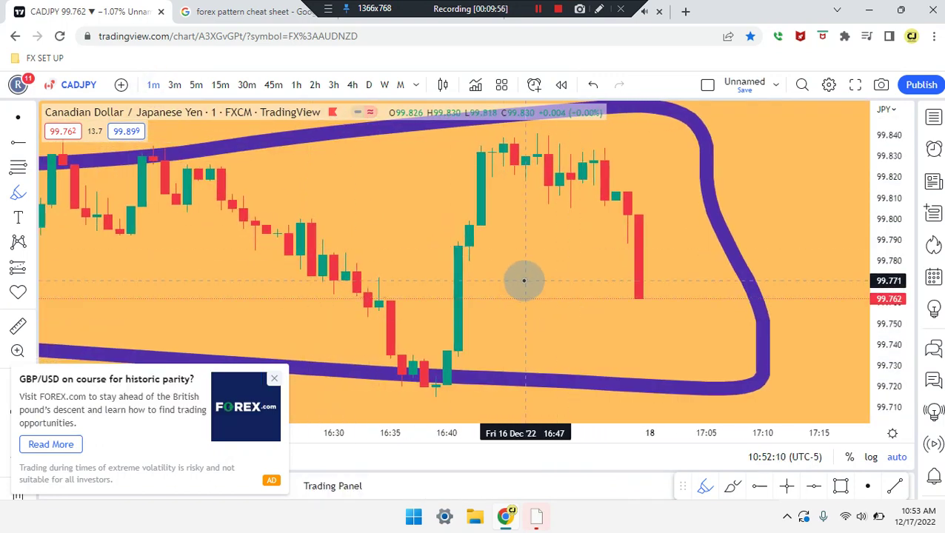
drag(523, 279, 688, 276)
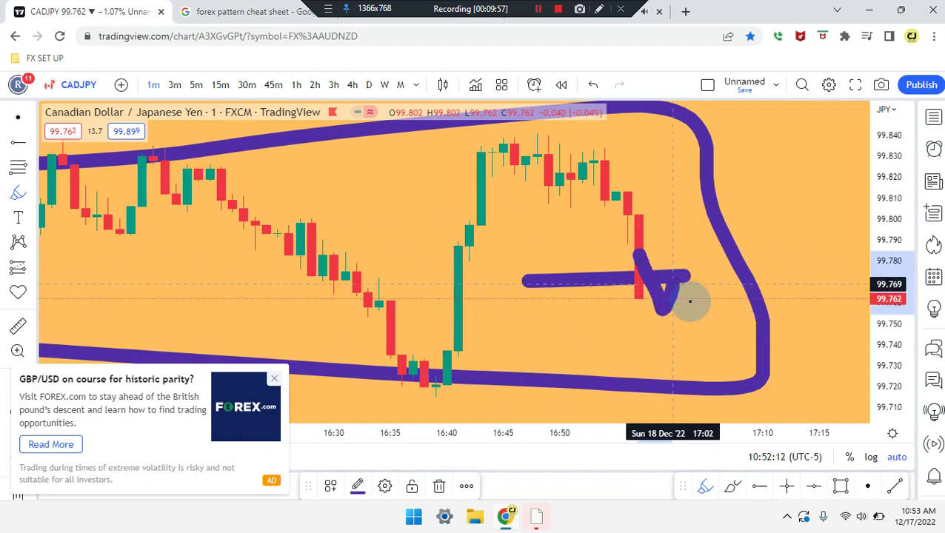